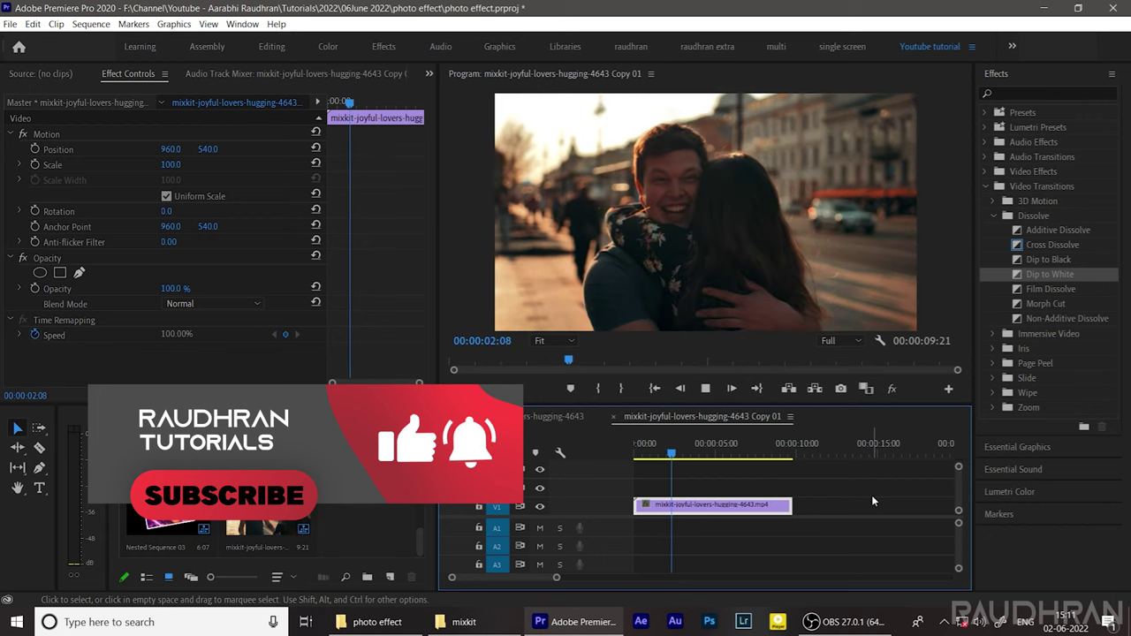
# - Play from the start, stop at 00:00:02:10 and cut the clip there with Ctrl+K
pyautogui.click(758, 457)
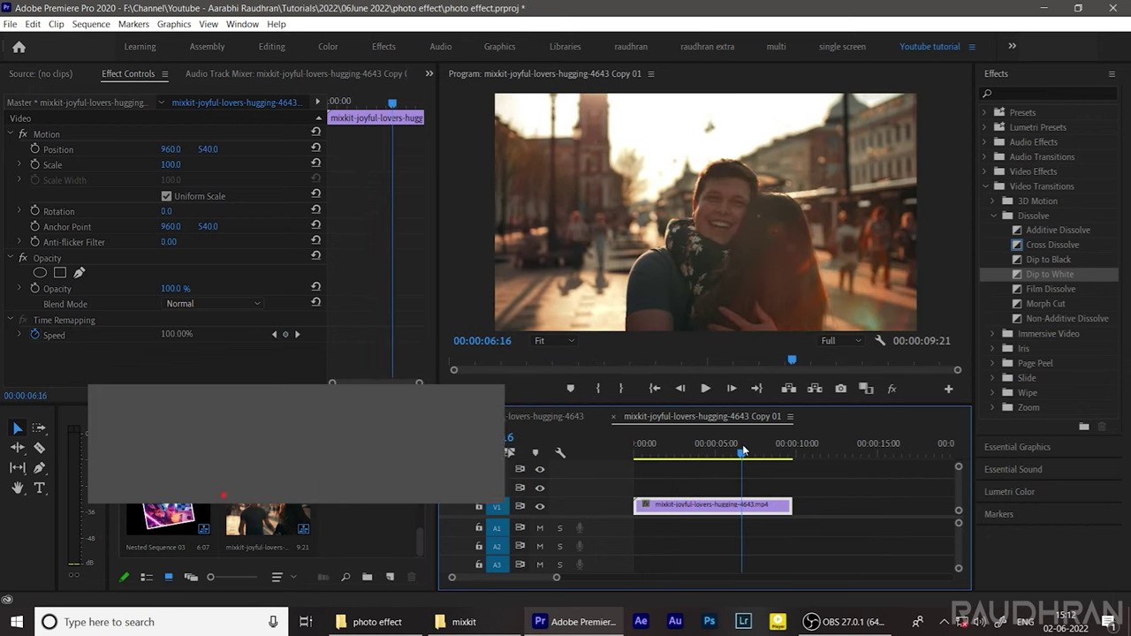
pyautogui.press('Home')
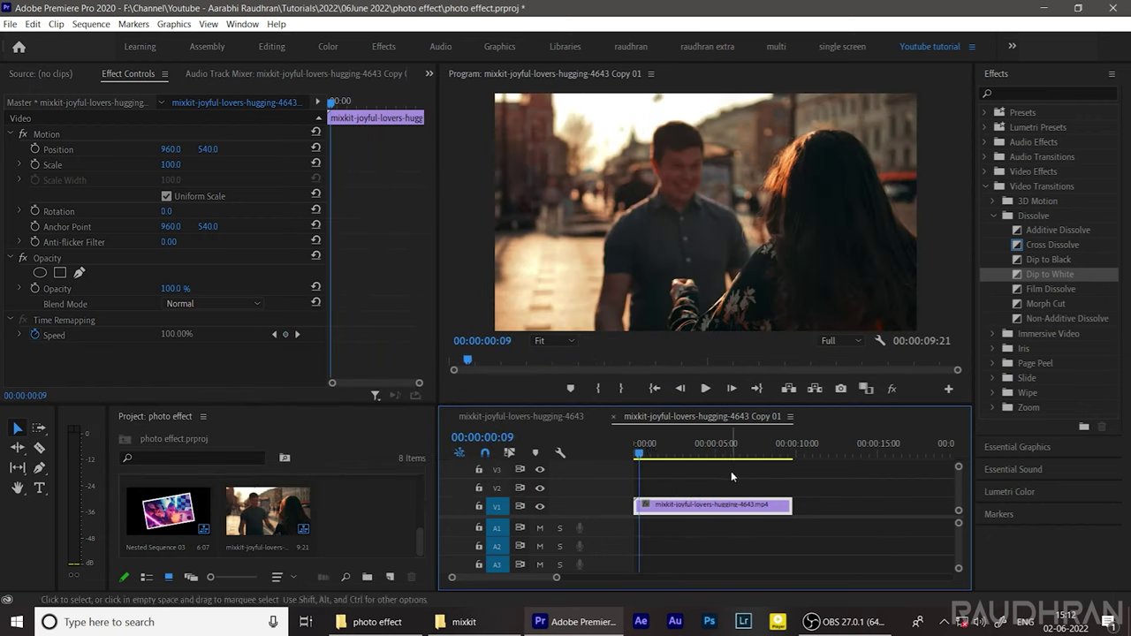
pyautogui.press('space')
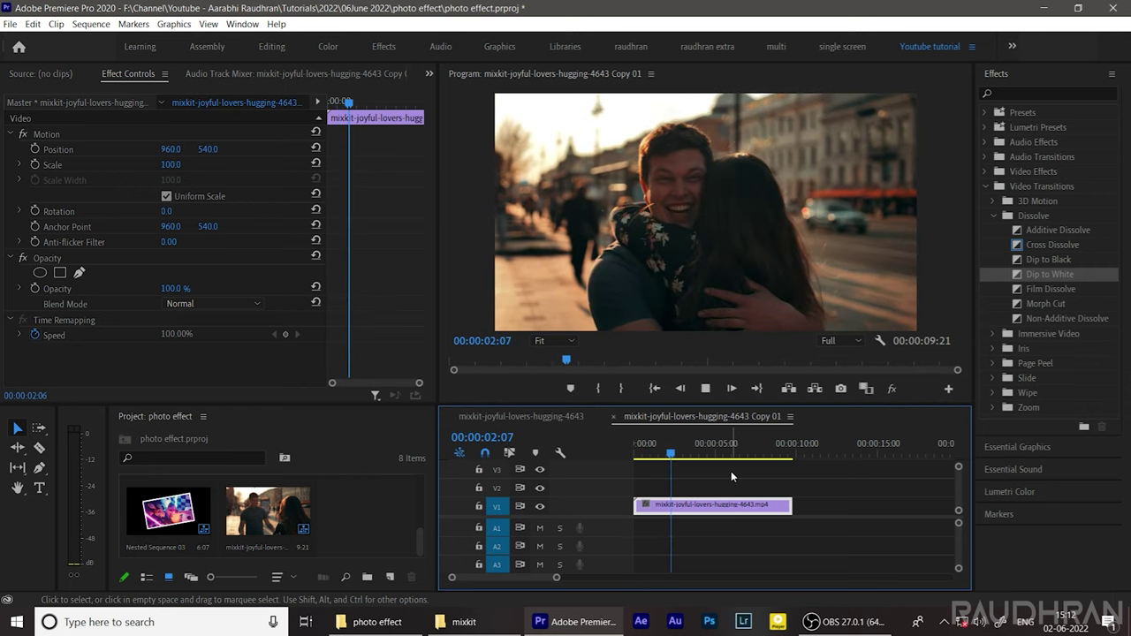
pyautogui.press('space')
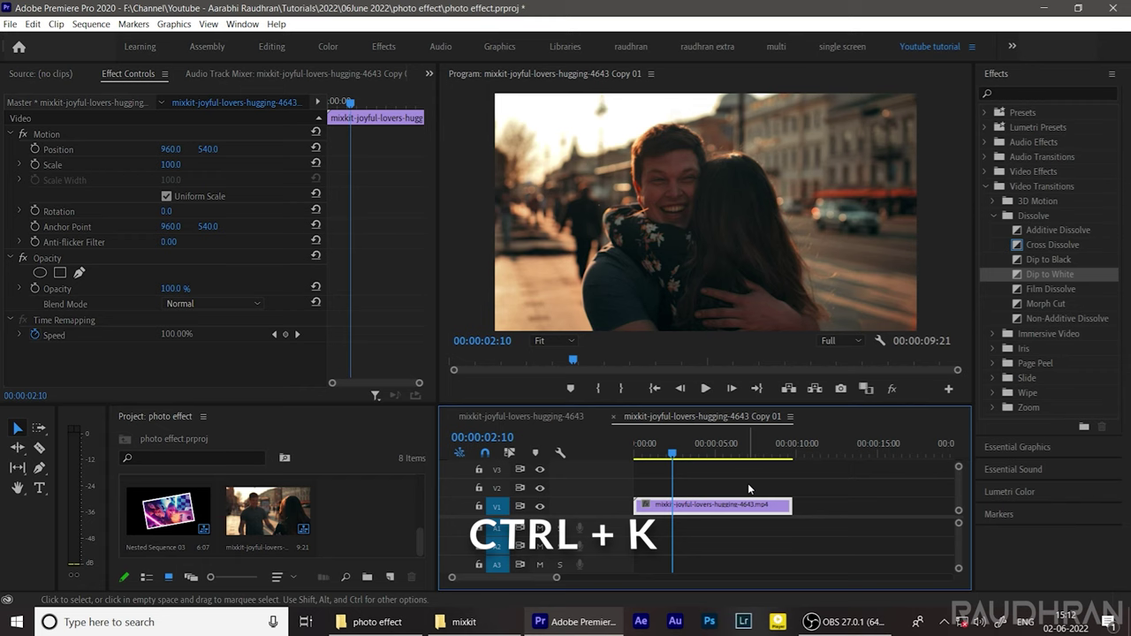
pyautogui.hotkey('ctrl', 'k')
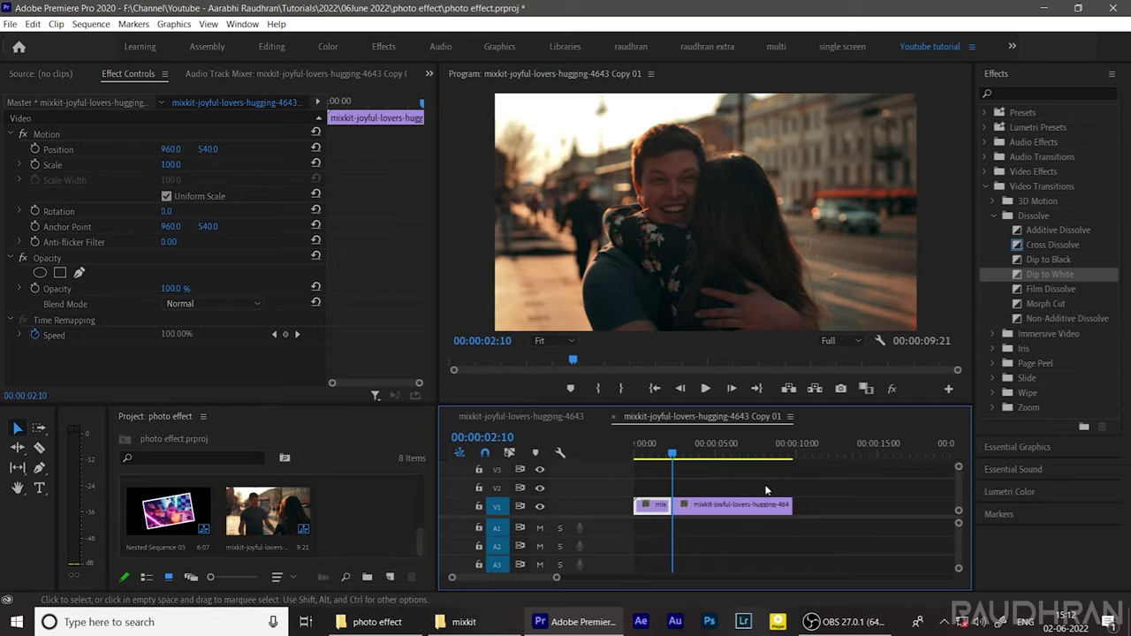
# - Add a frame hold to the second piece and Alt-drag a copy onto V2
pyautogui.click(747, 506)
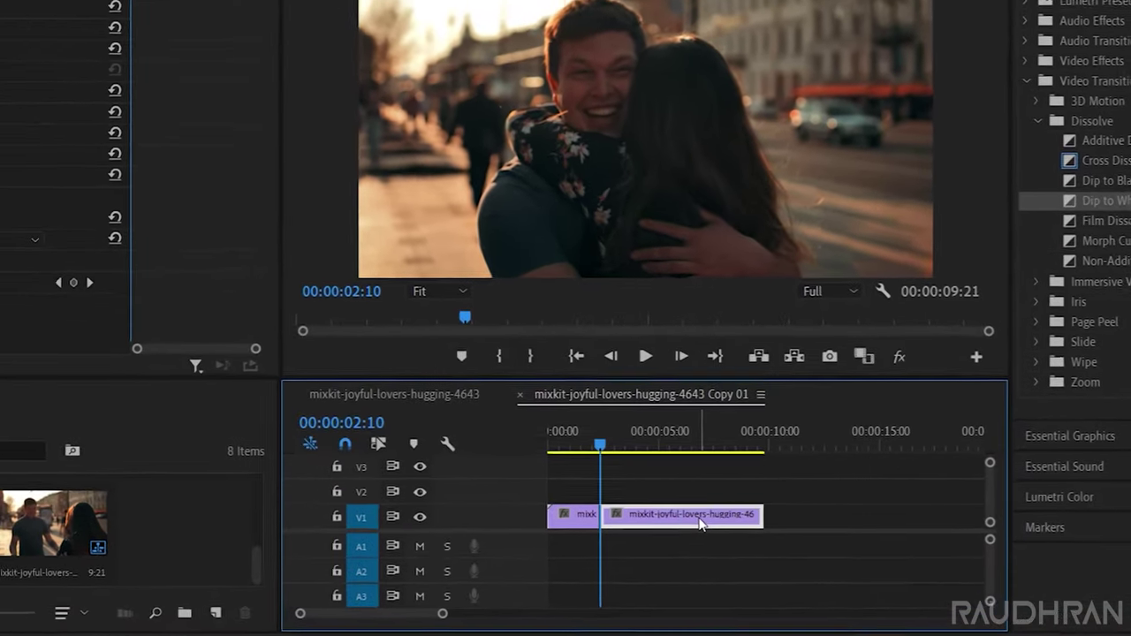
pyautogui.rightClick(700, 523)
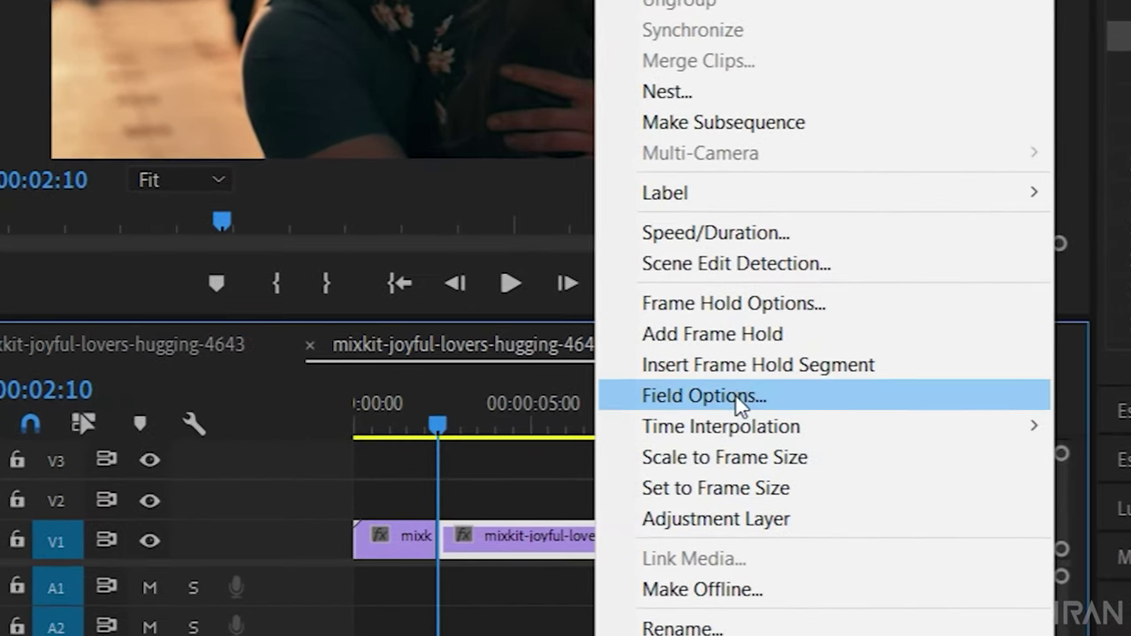
pyautogui.click(643, 336)
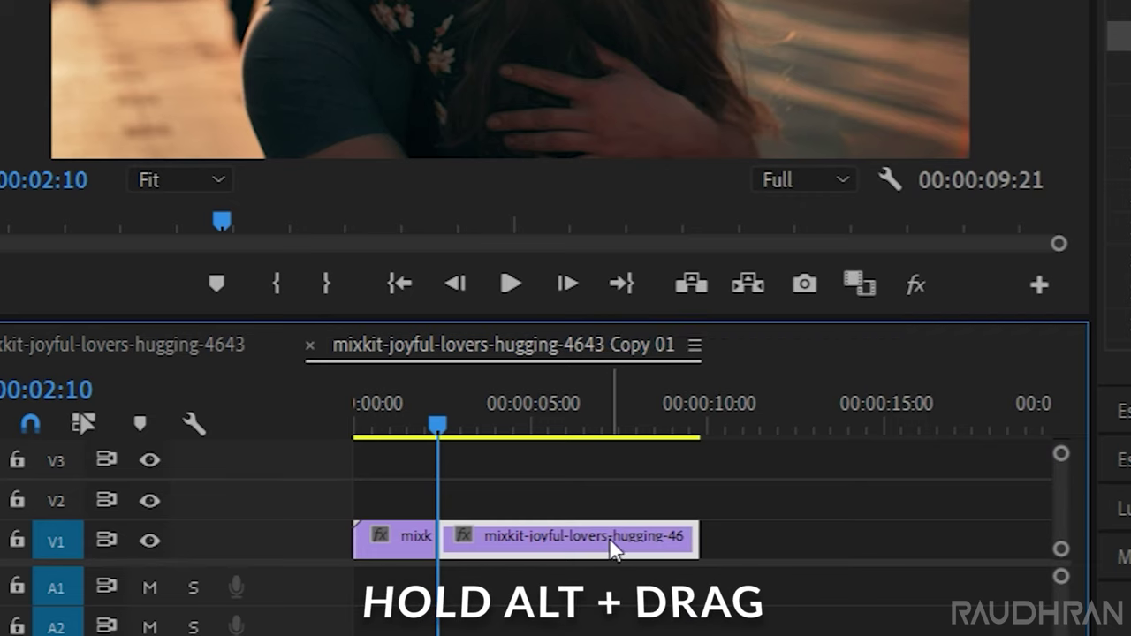
pyautogui.moveTo(616, 548); pyautogui.dragTo(608, 516)
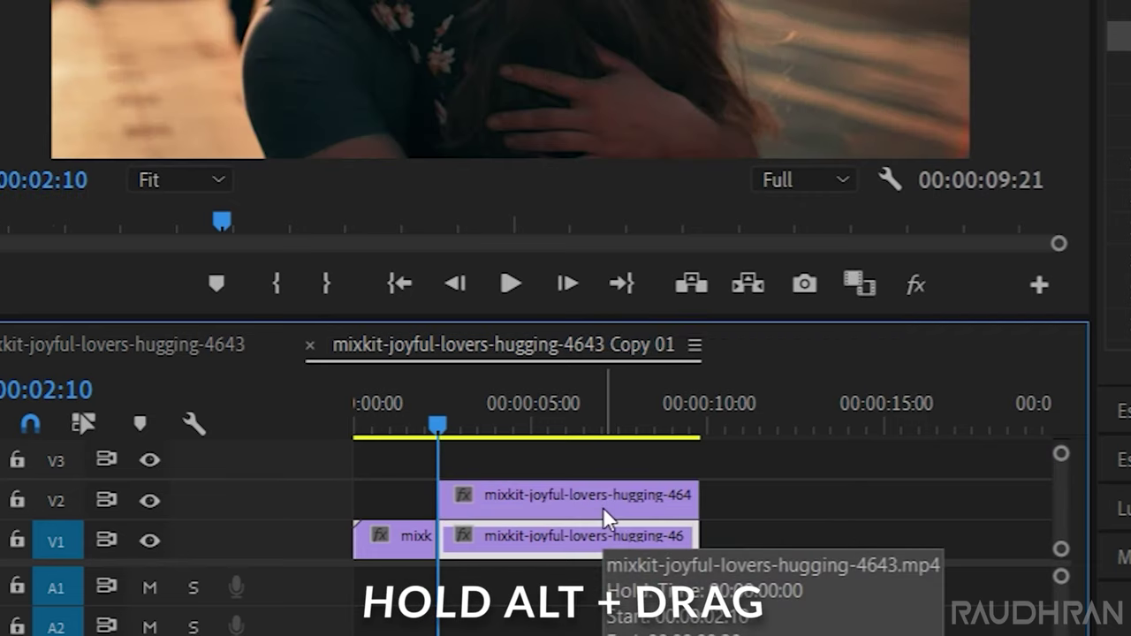
pyautogui.click(603, 507)
pyautogui.click(548, 413)
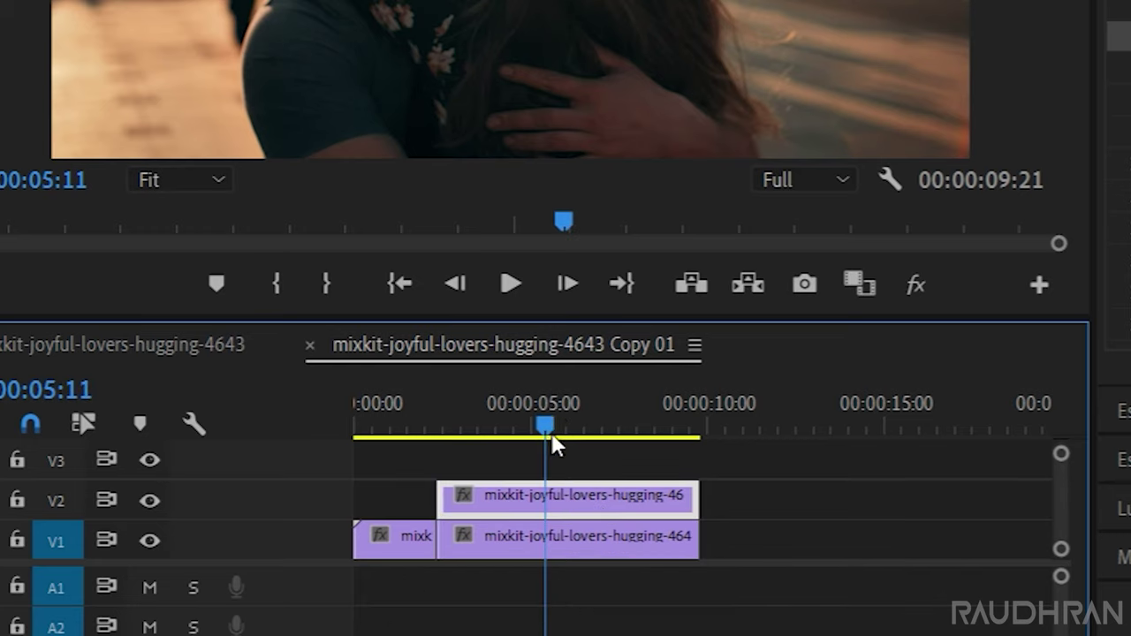
# - Move the frozen copy to V3 and put a rectangle Graphic on V2, trimmed to match
pyautogui.moveTo(566, 496)
pyautogui.mouseDown()
pyautogui.moveTo(577, 470)
pyautogui.moveTo(570, 477)
pyautogui.mouseUp()
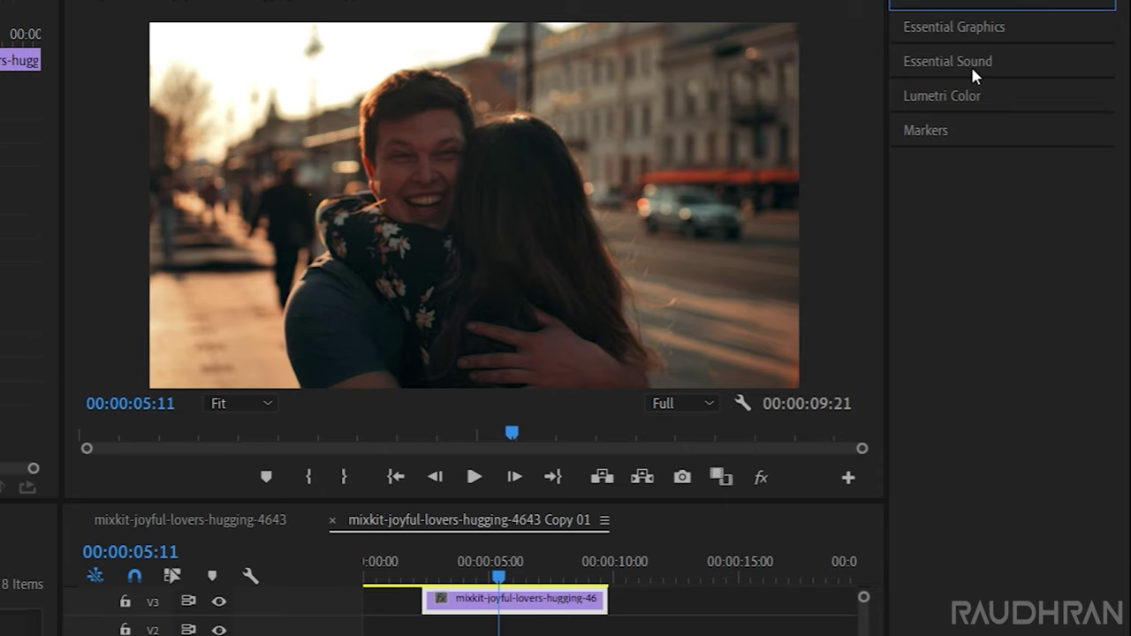
pyautogui.click(960, 31)
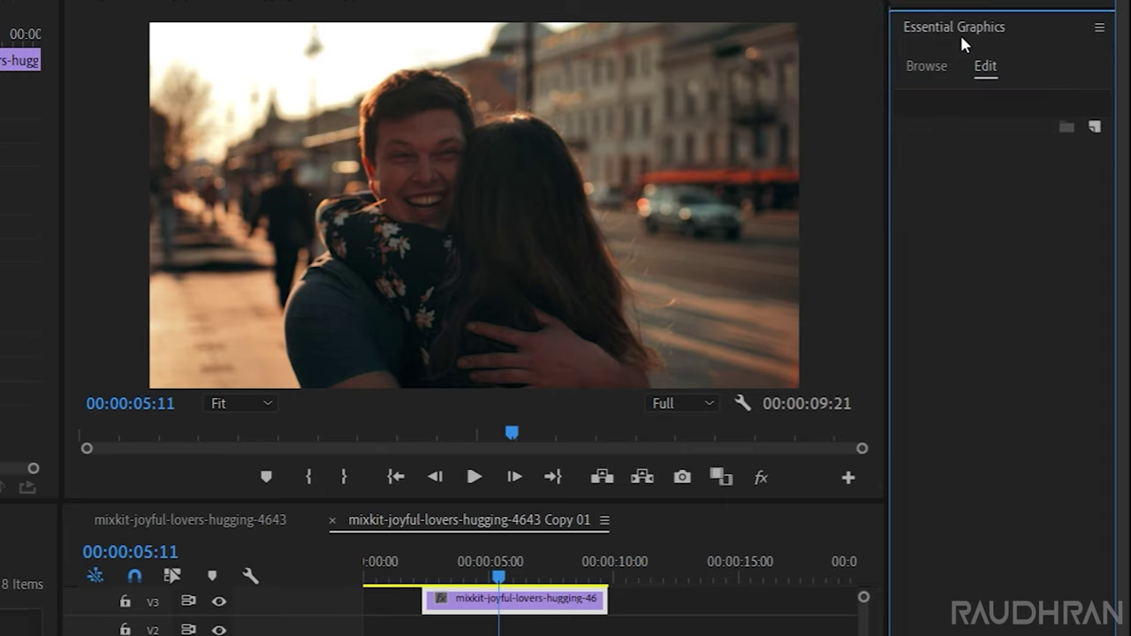
pyautogui.click(1093, 129)
pyautogui.click(1067, 203)
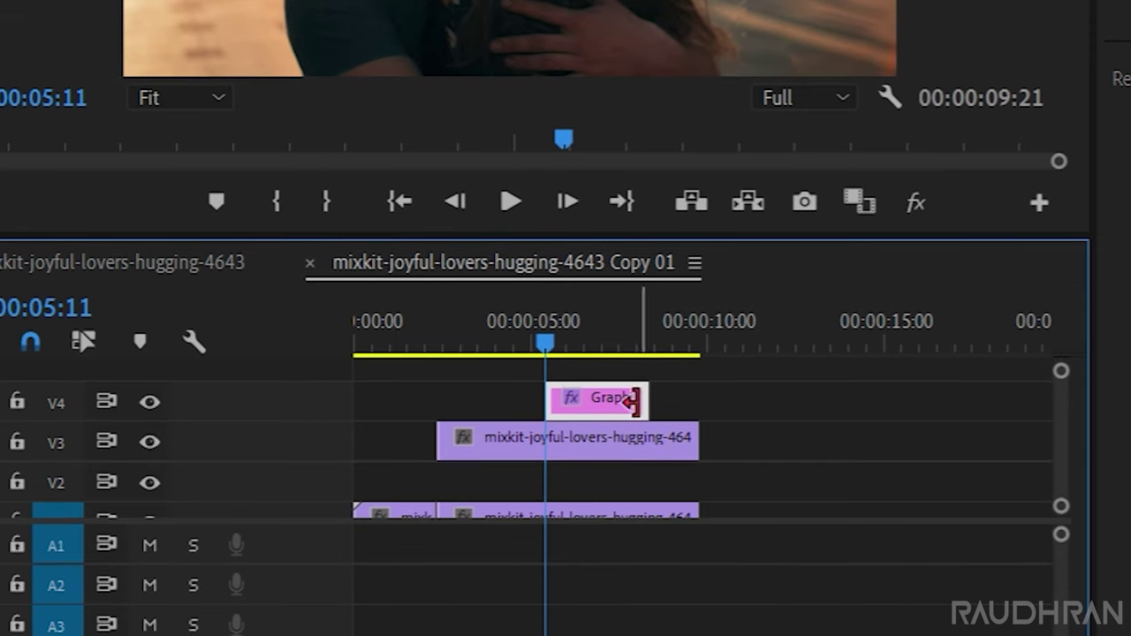
pyautogui.moveTo(619, 481); pyautogui.dragTo(698, 477)
pyautogui.moveTo(549, 481); pyautogui.dragTo(439, 499)
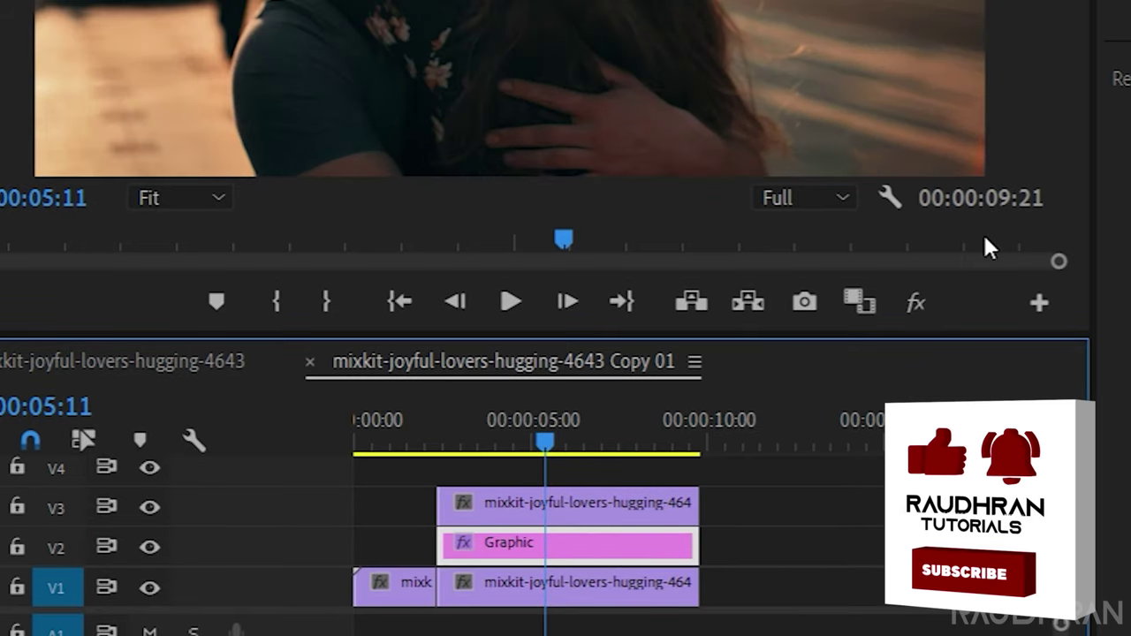
# - Hide V3 and scale Shape 01 non-uniformly to 546% by 406% to fill the frame
pyautogui.click(150, 507)
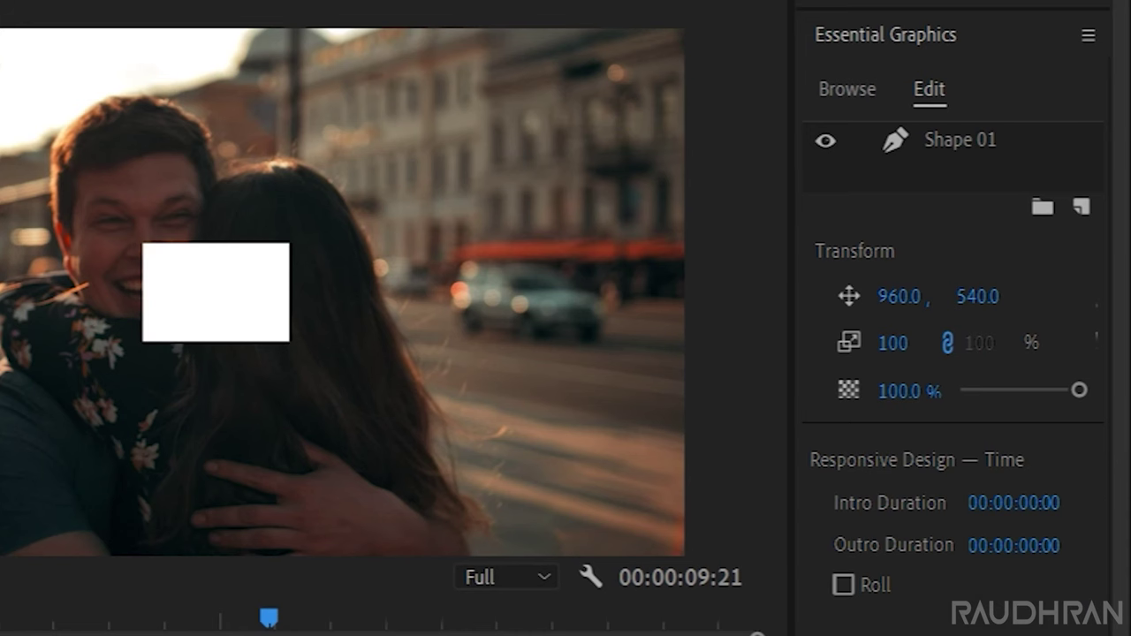
pyautogui.click(953, 146)
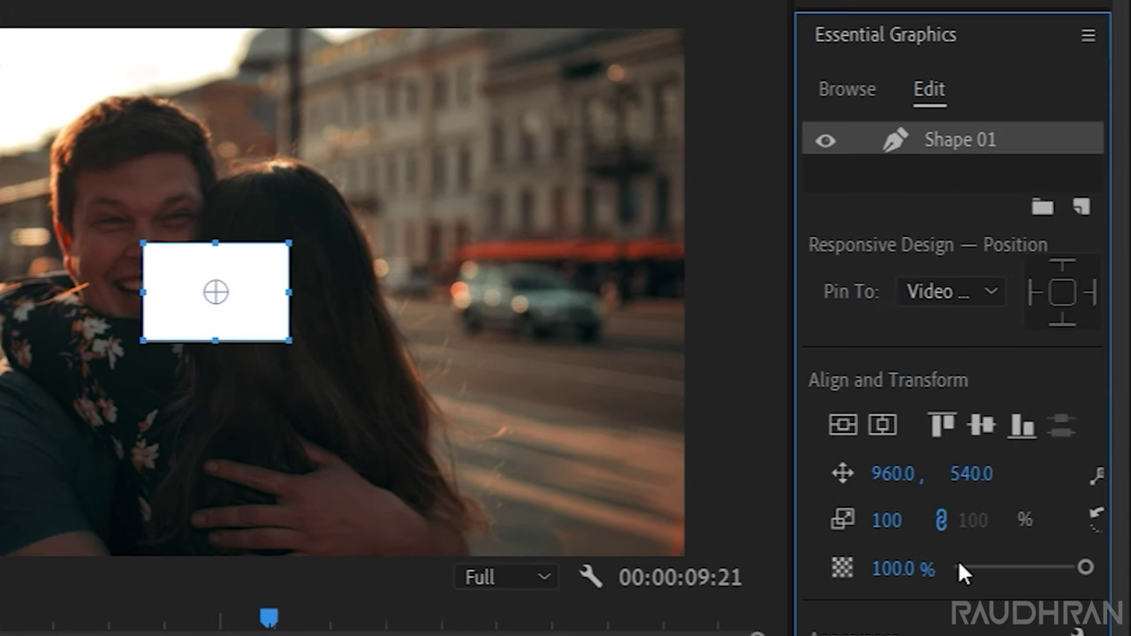
pyautogui.moveTo(899, 530); pyautogui.dragTo(1097, 530)
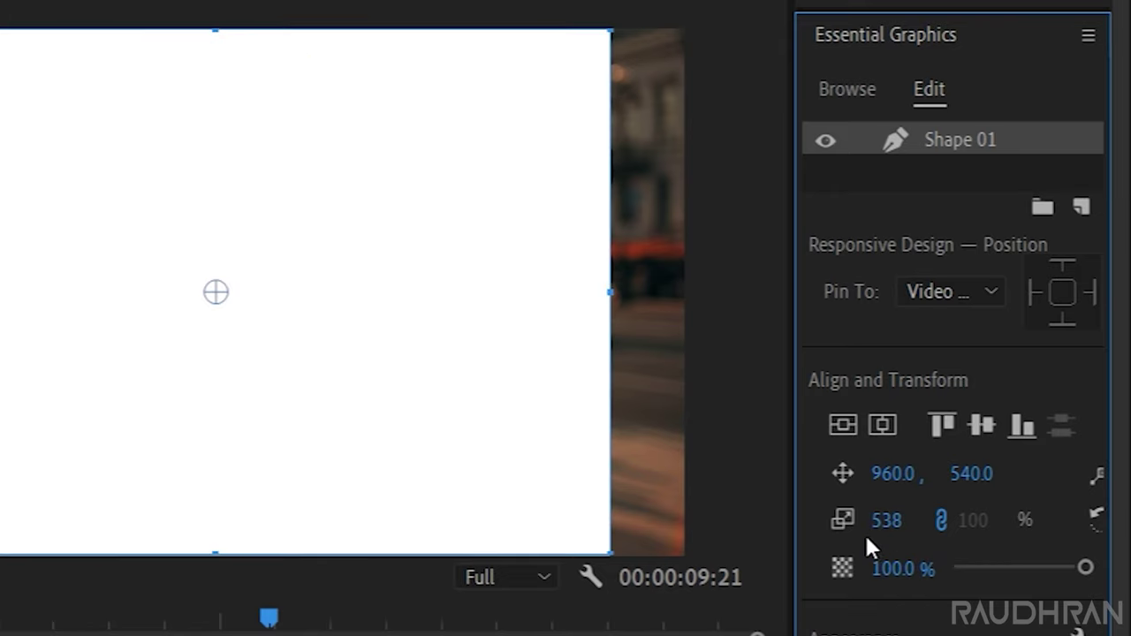
pyautogui.click(941, 525)
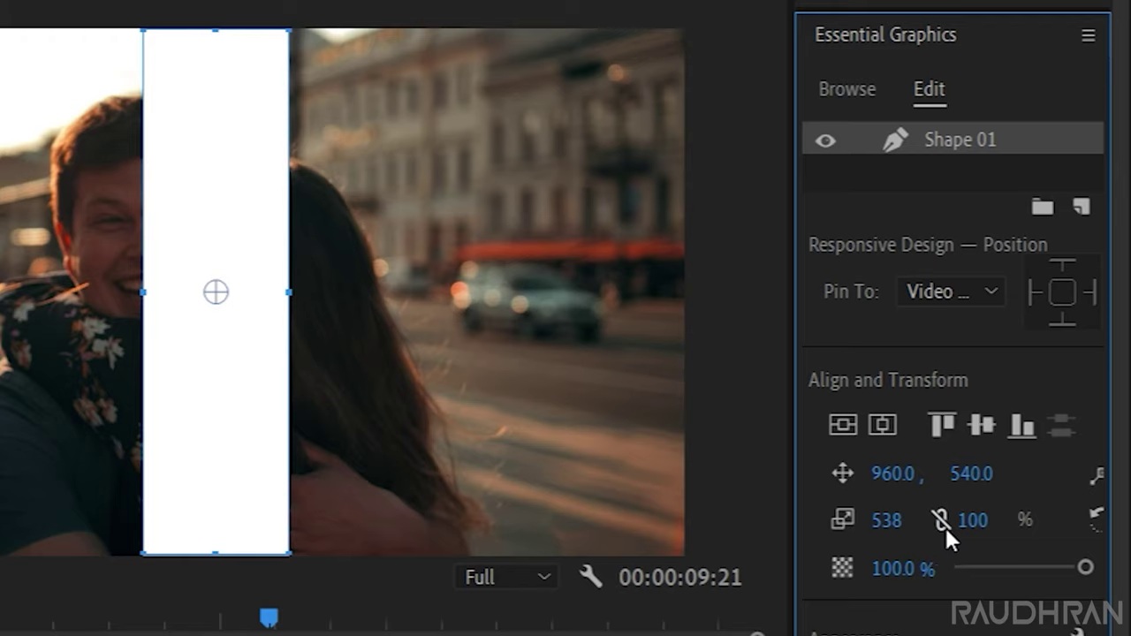
pyautogui.moveTo(988, 527); pyautogui.dragTo(1091, 527)
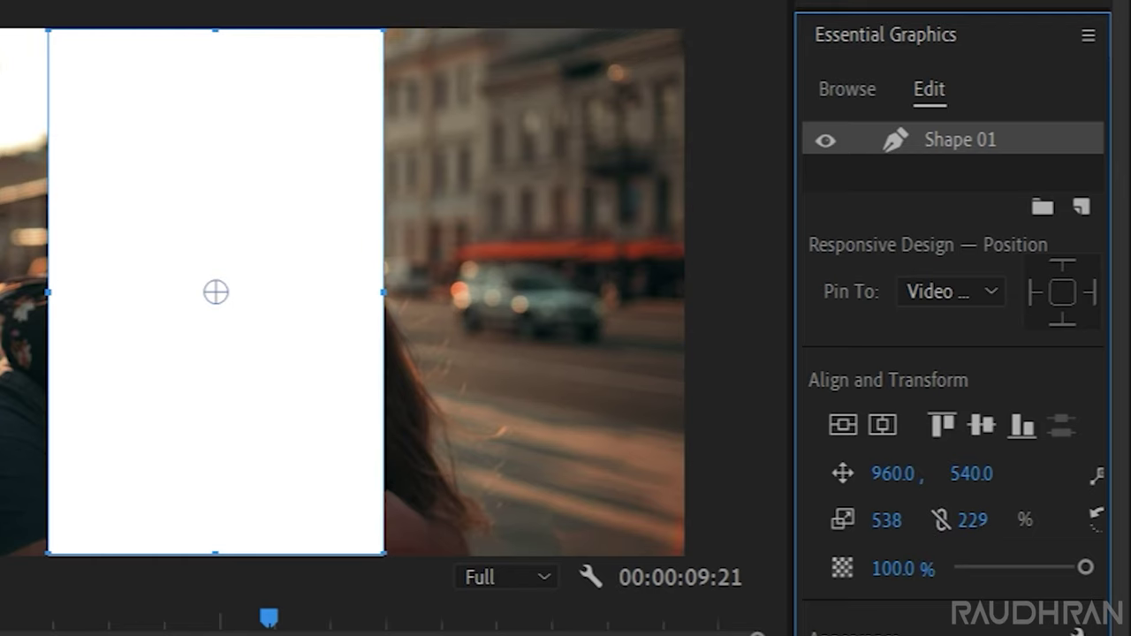
pyautogui.moveTo(886, 520); pyautogui.dragTo(895, 520)
pyautogui.moveTo(972, 521); pyautogui.dragTo(1123, 521)
# - Set the frozen photo on V3 to Scale 55 and Rotation -10
pyautogui.click(156, 522)
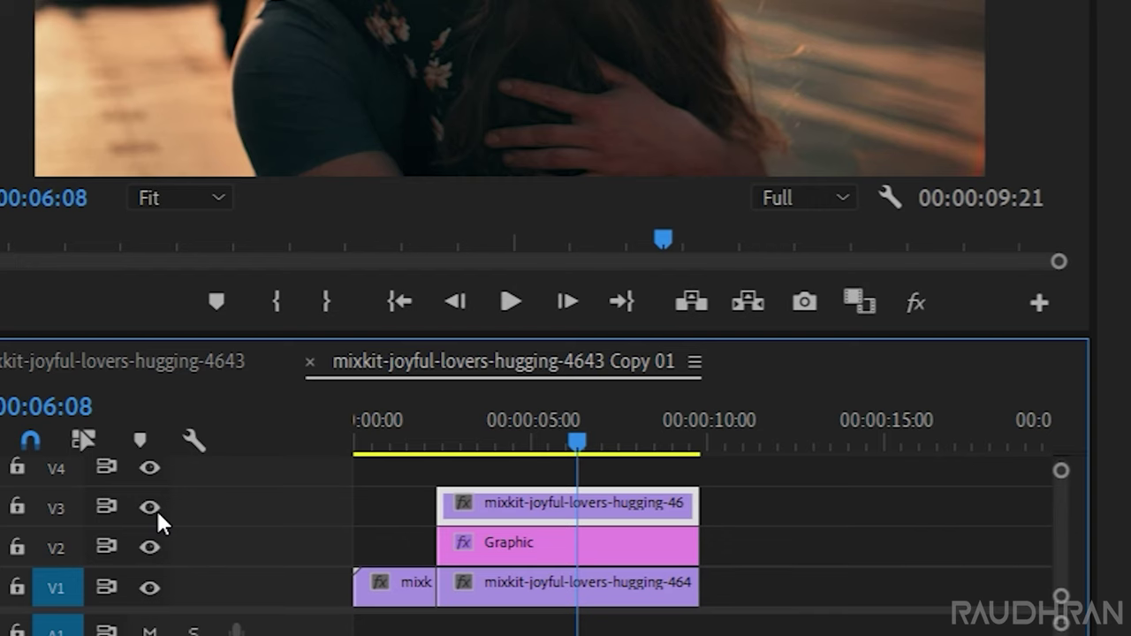
pyautogui.click(271, 540)
pyautogui.click(271, 540)
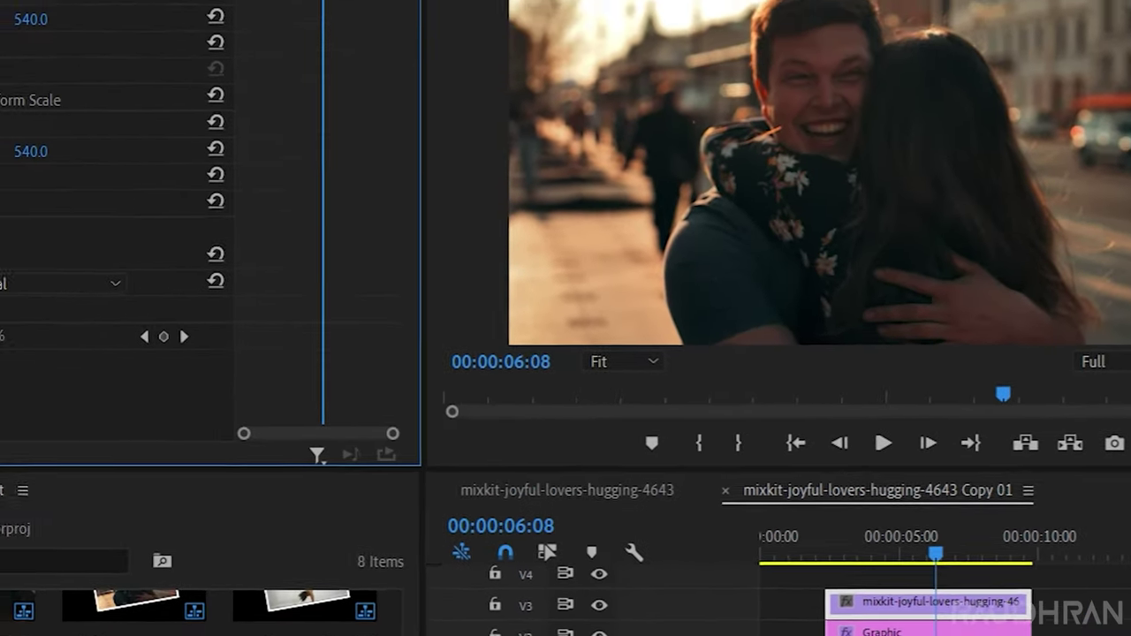
pyautogui.click(218, 136)
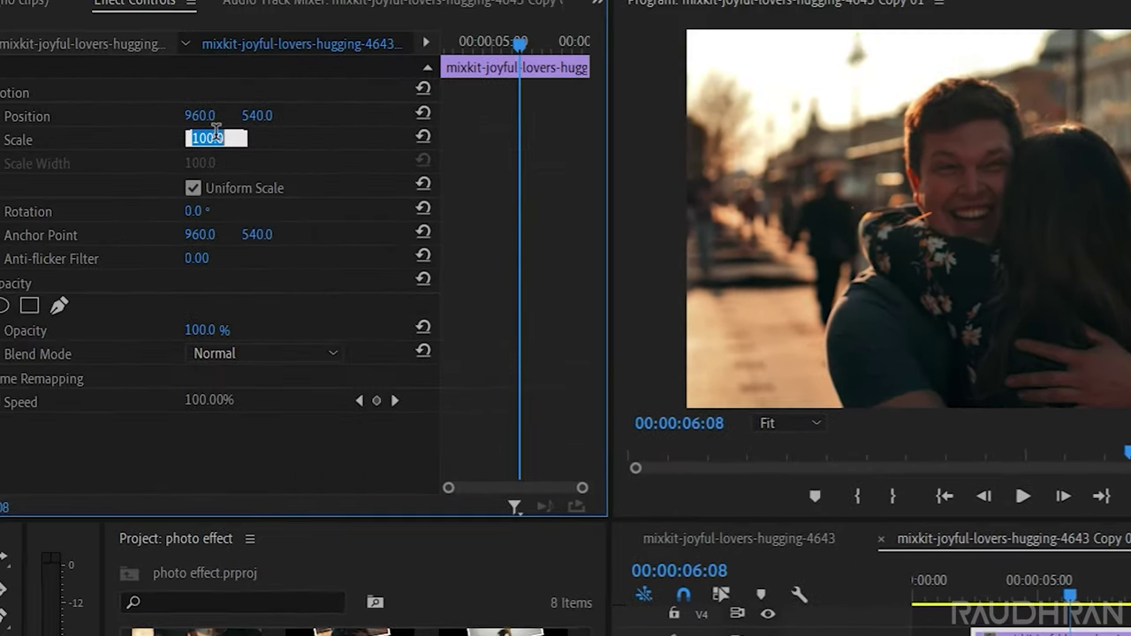
pyautogui.press('BackSpace')
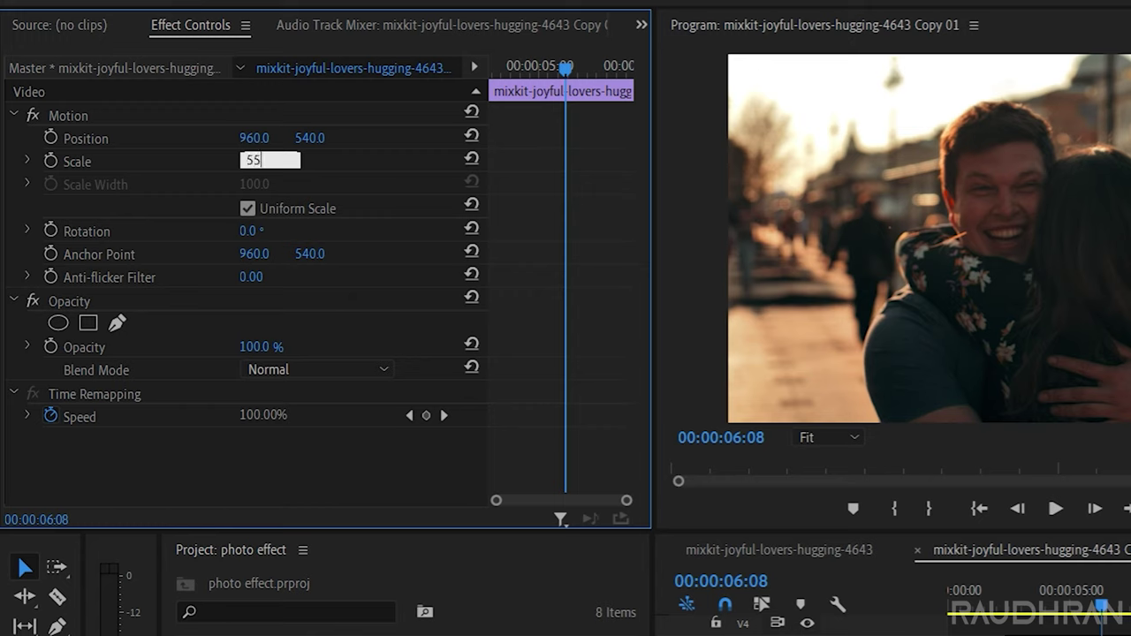
pyautogui.write('55')
pyautogui.press('Return')
pyautogui.press('Tab')
pyautogui.write('-')
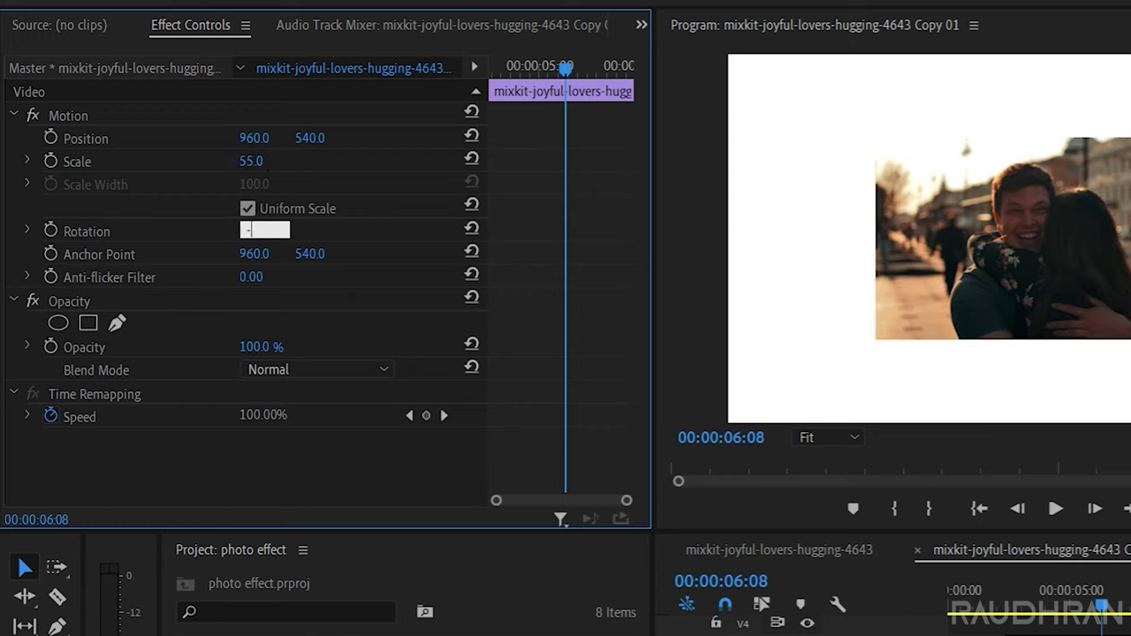
pyautogui.write('10')
pyautogui.press('Return')
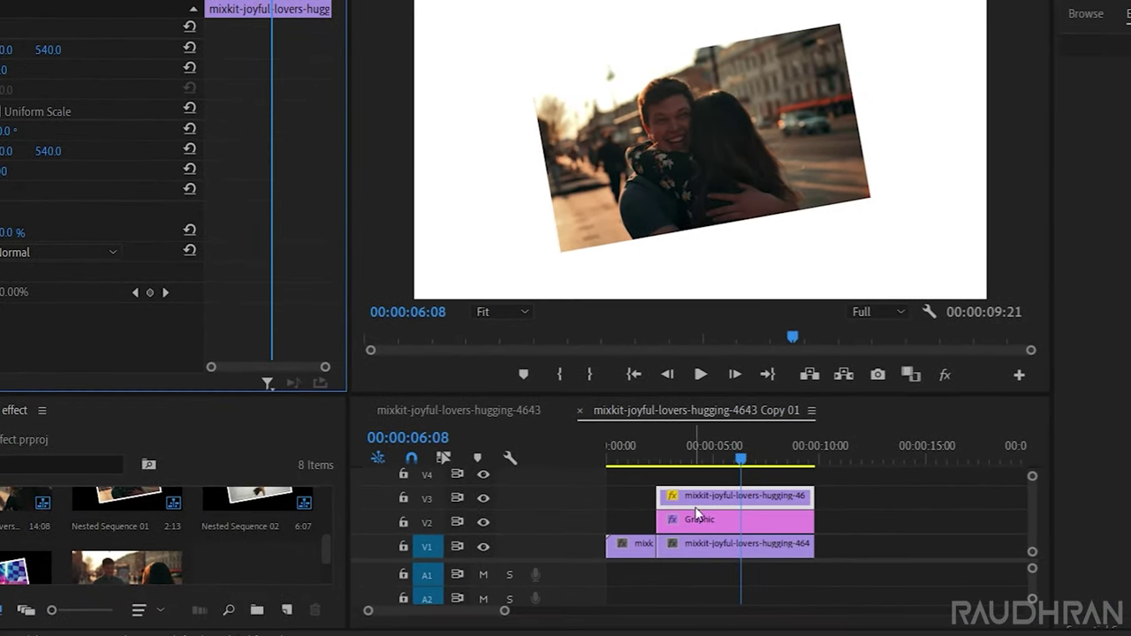
# - Tilt the white Graphic by -10° and shrink it into a border around the photo
pyautogui.click(696, 517)
pyautogui.click(14, 122)
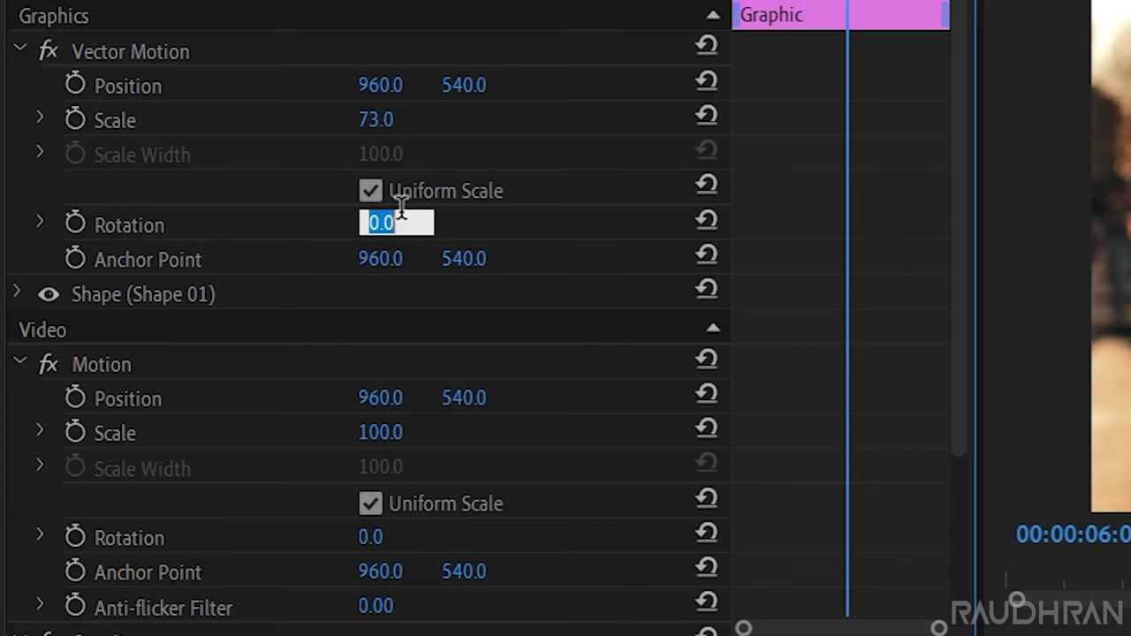
pyautogui.write('-10')
pyautogui.press('Return')
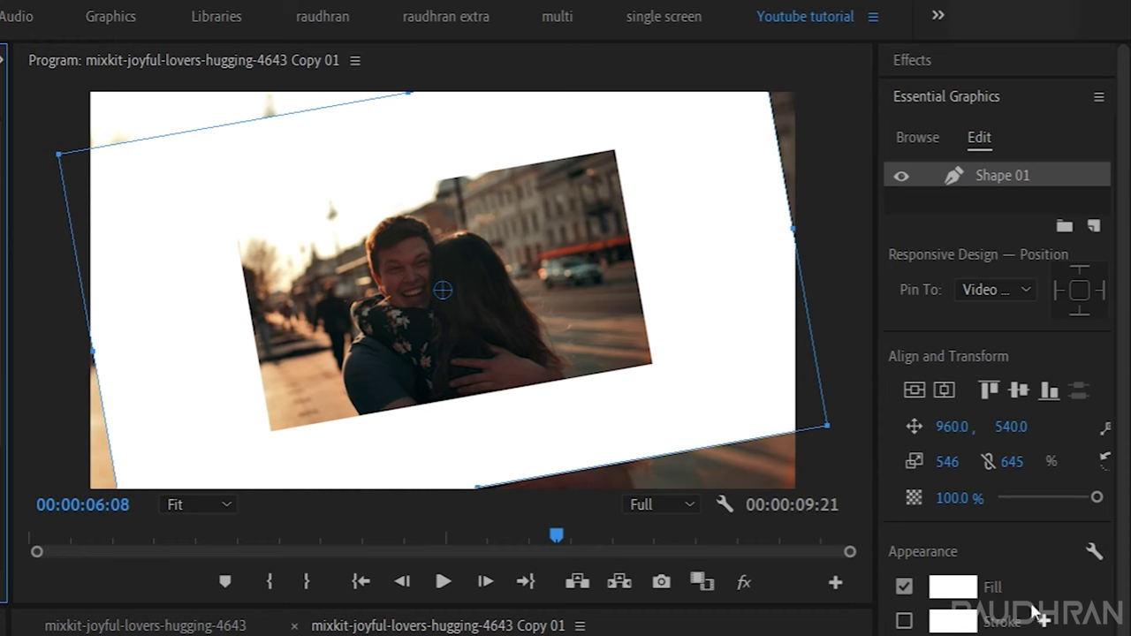
pyautogui.moveTo(960, 462); pyautogui.dragTo(763, 461)
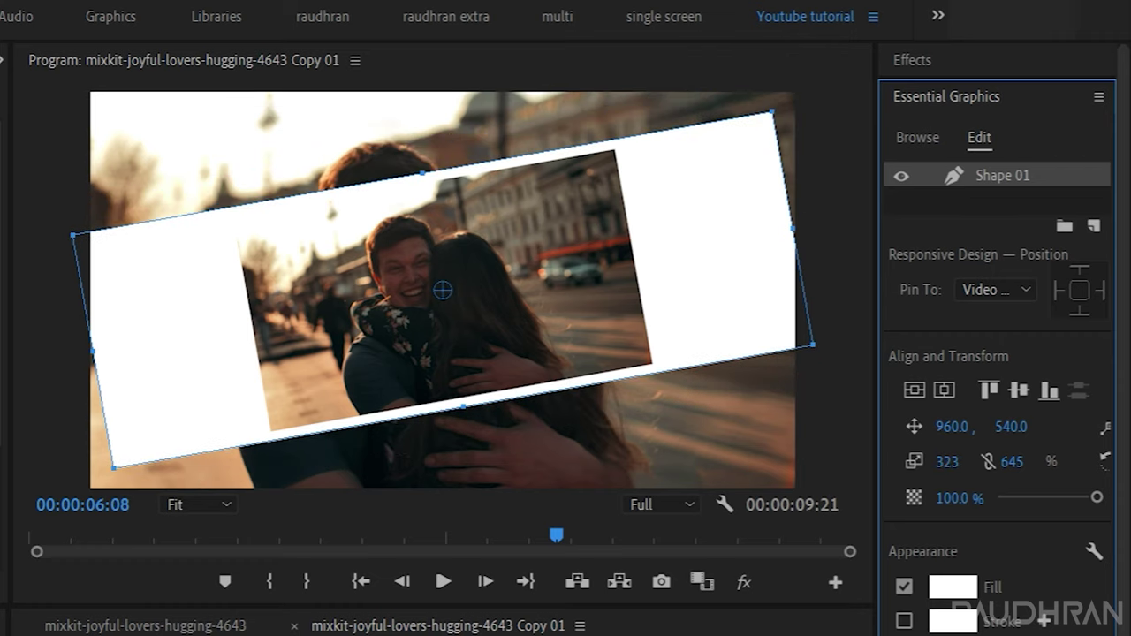
pyautogui.moveTo(1024, 462); pyautogui.dragTo(777, 462)
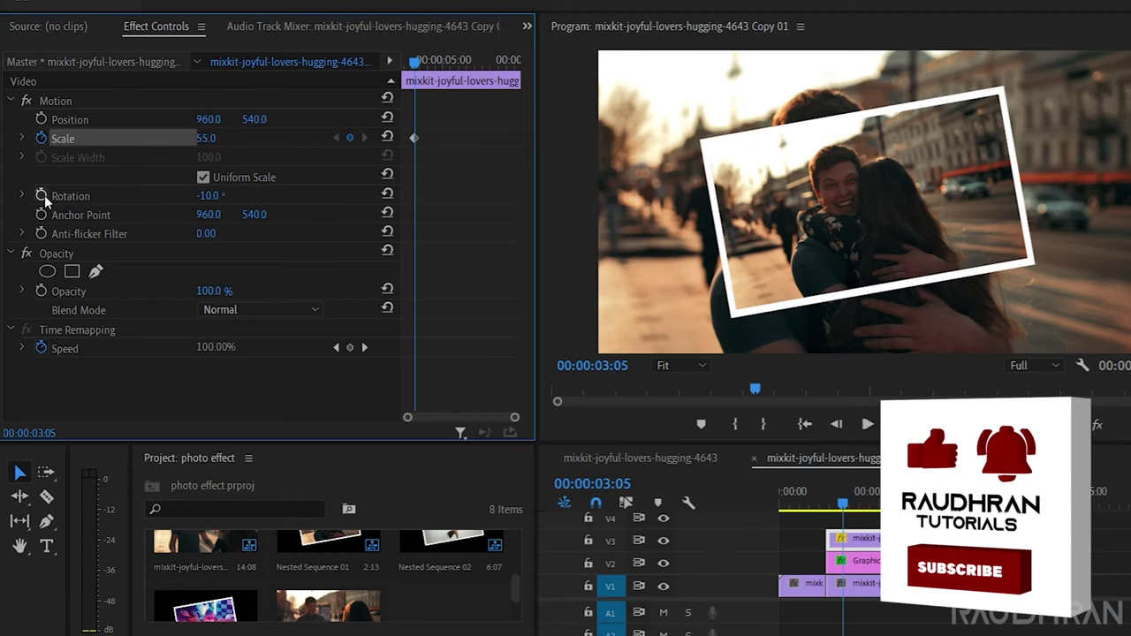
# - Turn on keyframing for the photo's rotation and the white shape's rotation and scale
pyautogui.click(42, 196)
pyautogui.click(853, 561)
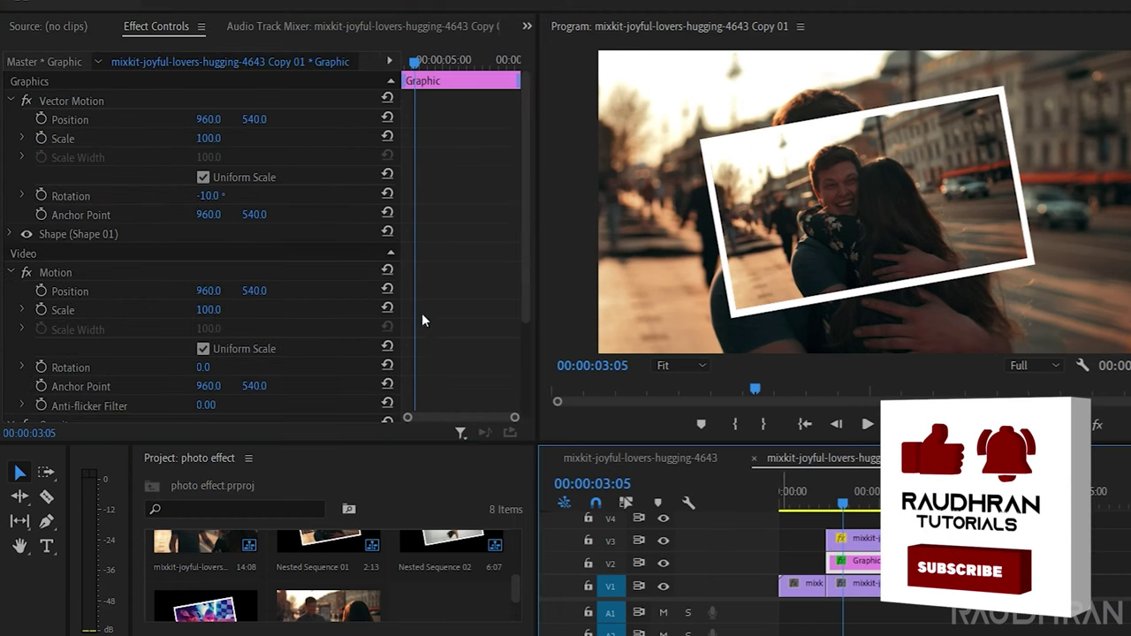
pyautogui.click(41, 195)
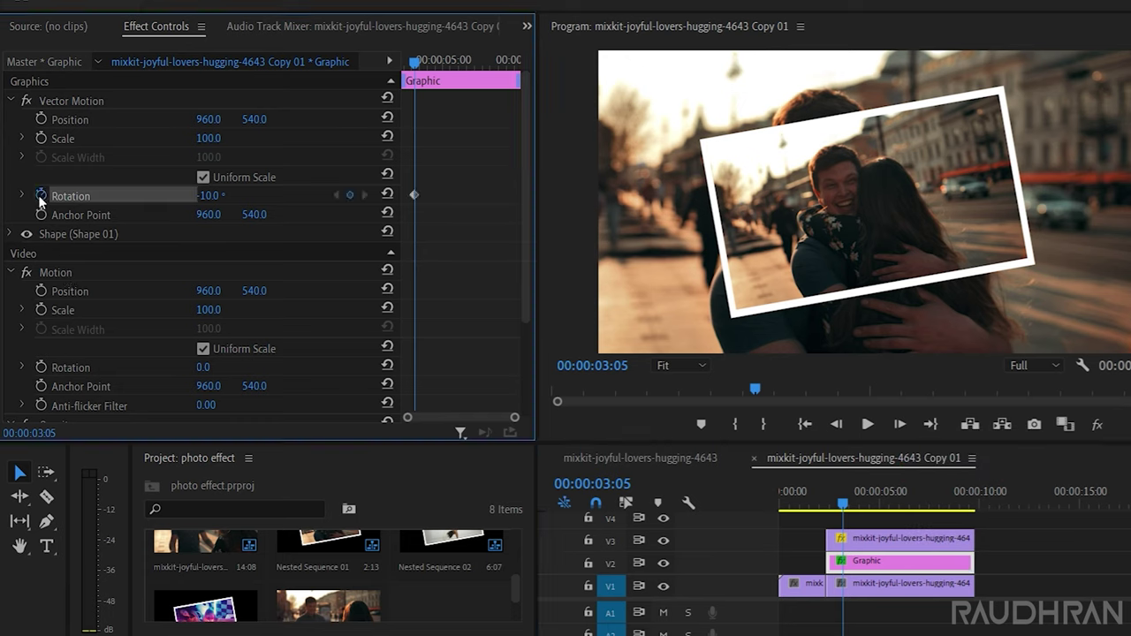
pyautogui.click(38, 139)
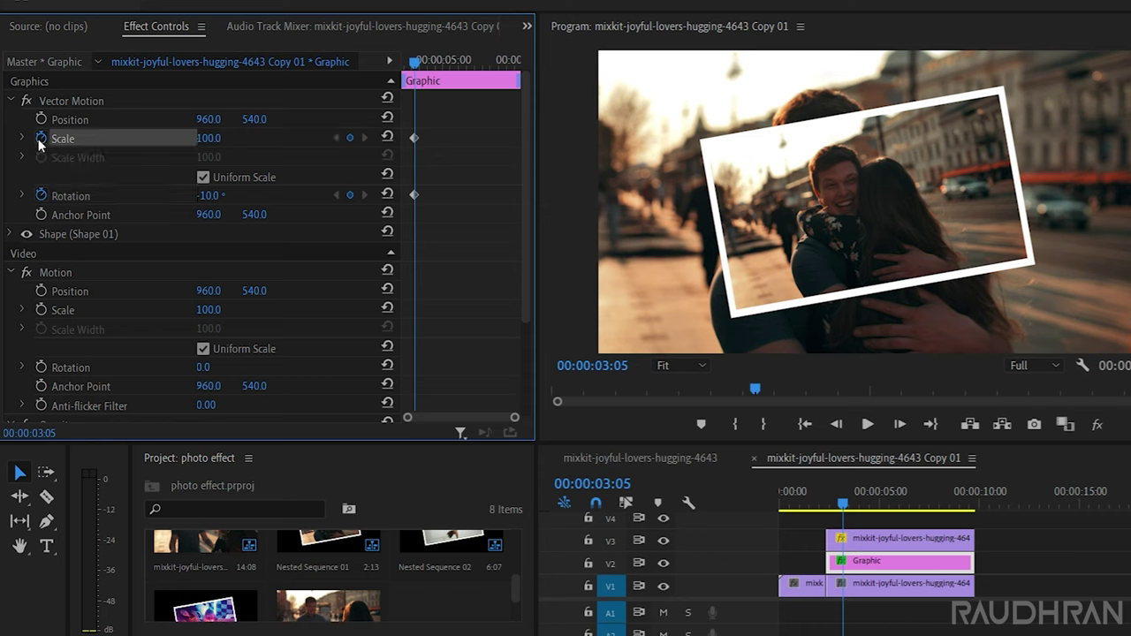
pyautogui.click(868, 570)
# - At 00:00:02:10, keyframe the inset photo at Scale 100 and Rotation 0
pyautogui.moveTo(847, 506); pyautogui.dragTo(826, 506)
pyautogui.click(855, 541)
pyautogui.click(221, 134)
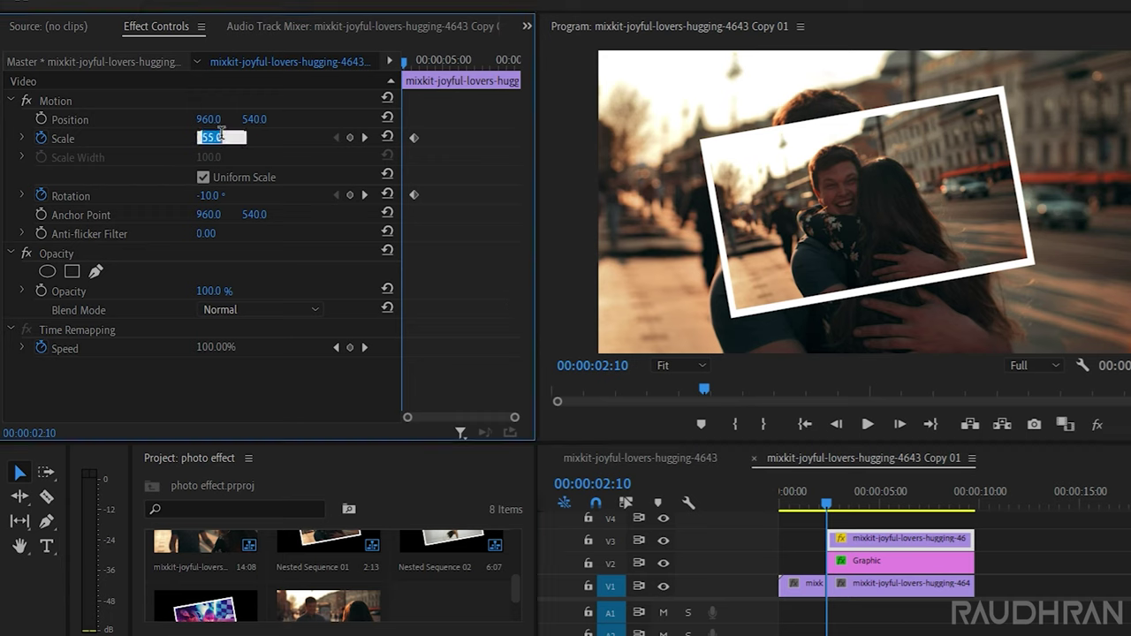
pyautogui.write('100')
pyautogui.press('Return')
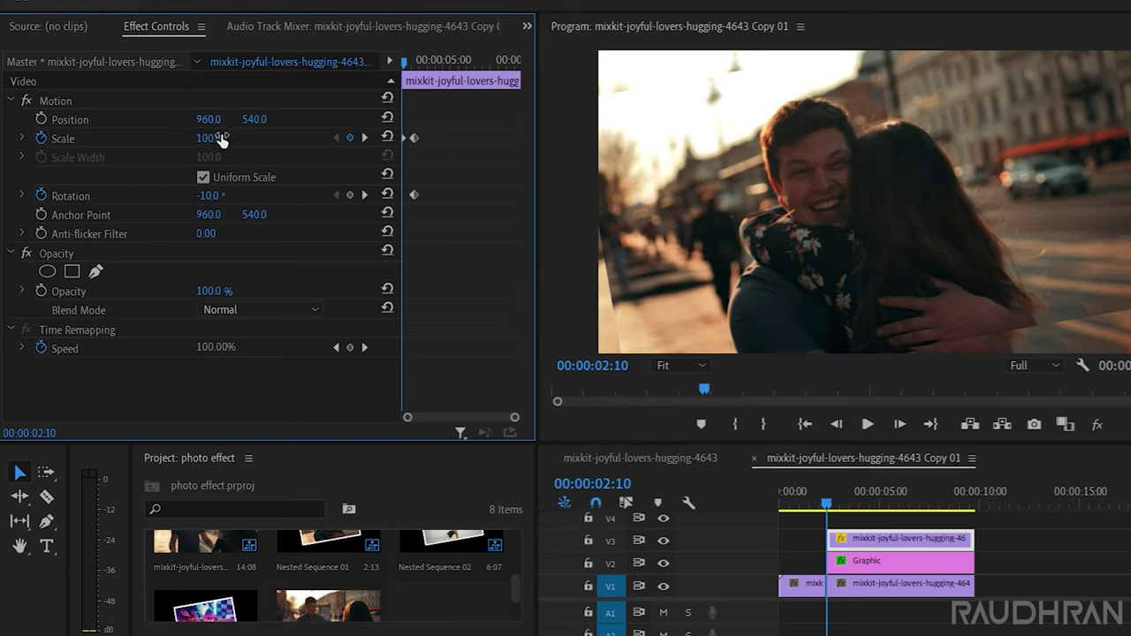
pyautogui.click(210, 196)
pyautogui.write('0')
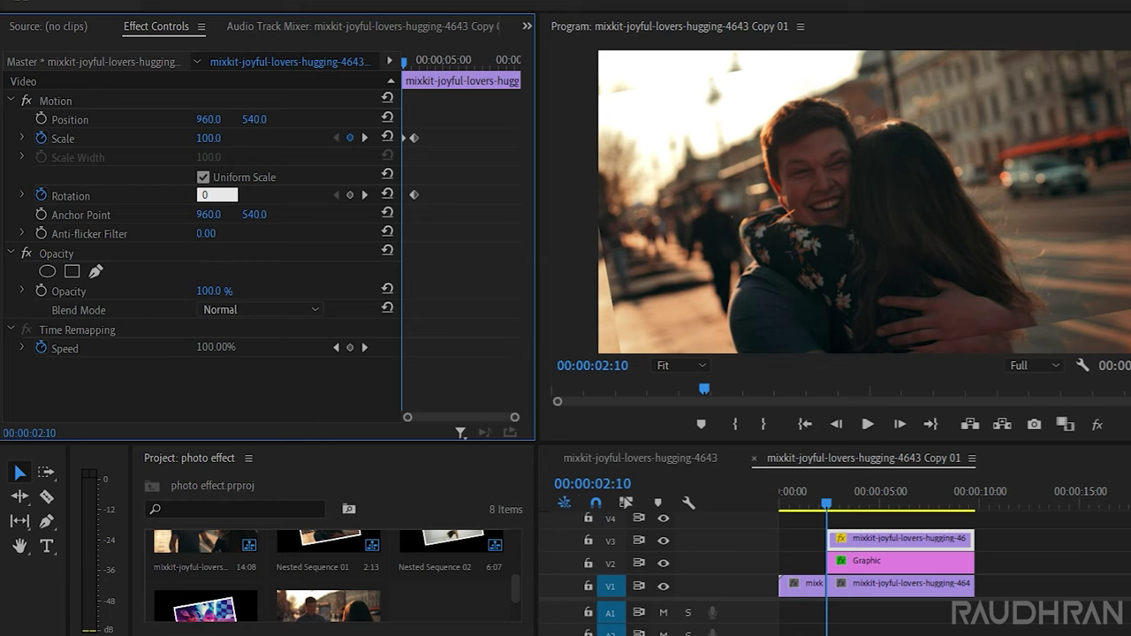
pyautogui.press('Return')
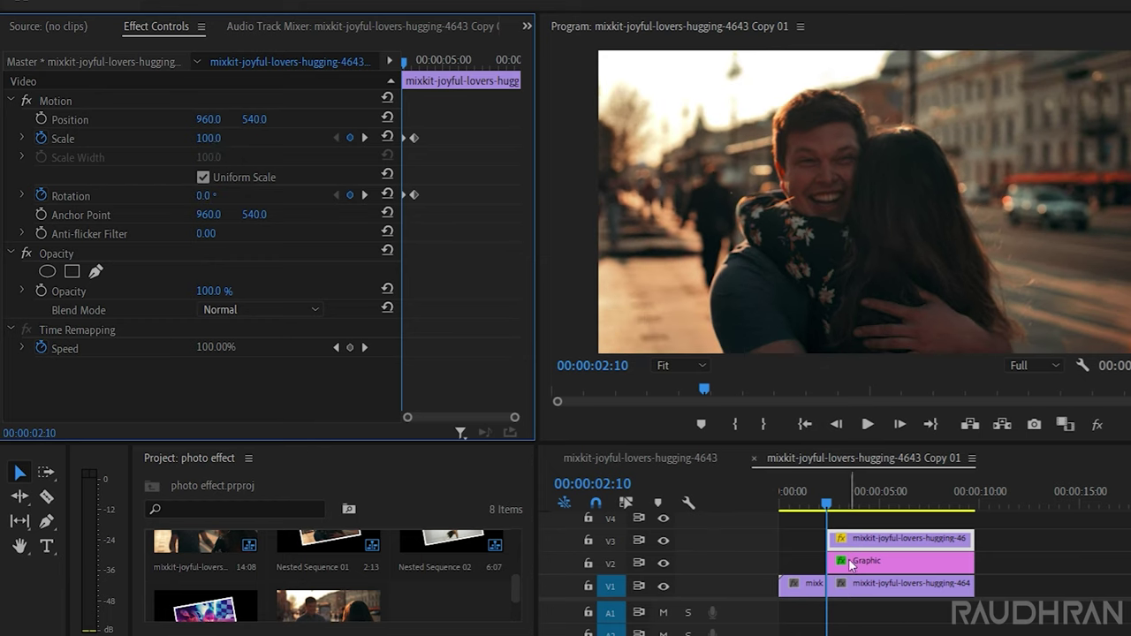
# - Hide V3 and keyframe the white Graphic at Rotation 0 and Scale 179
pyautogui.click(663, 540)
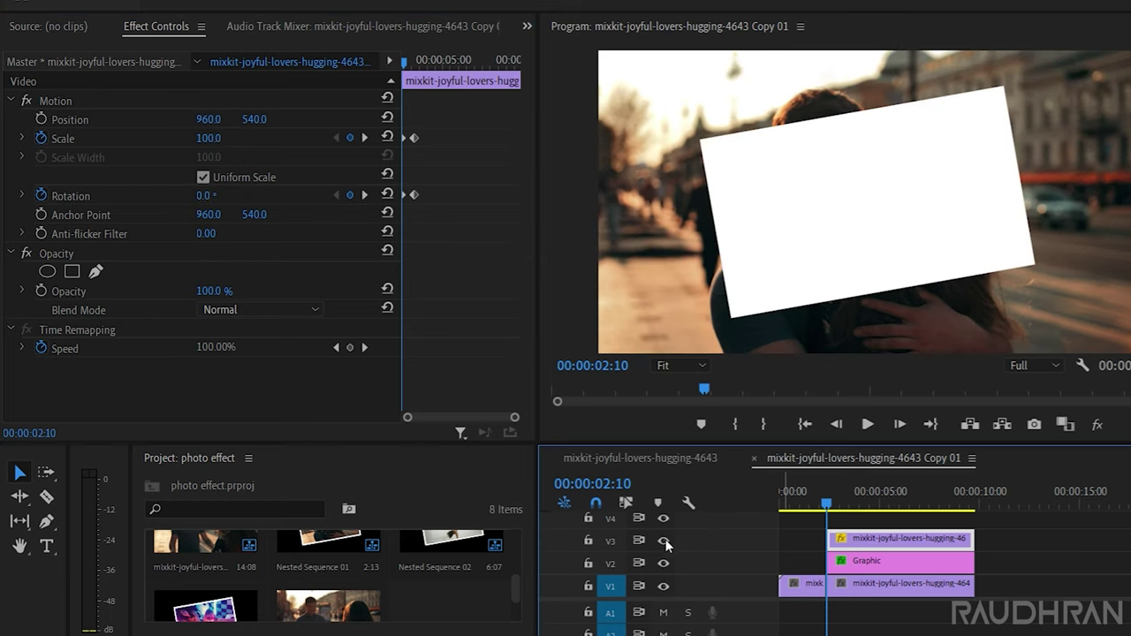
pyautogui.click(853, 570)
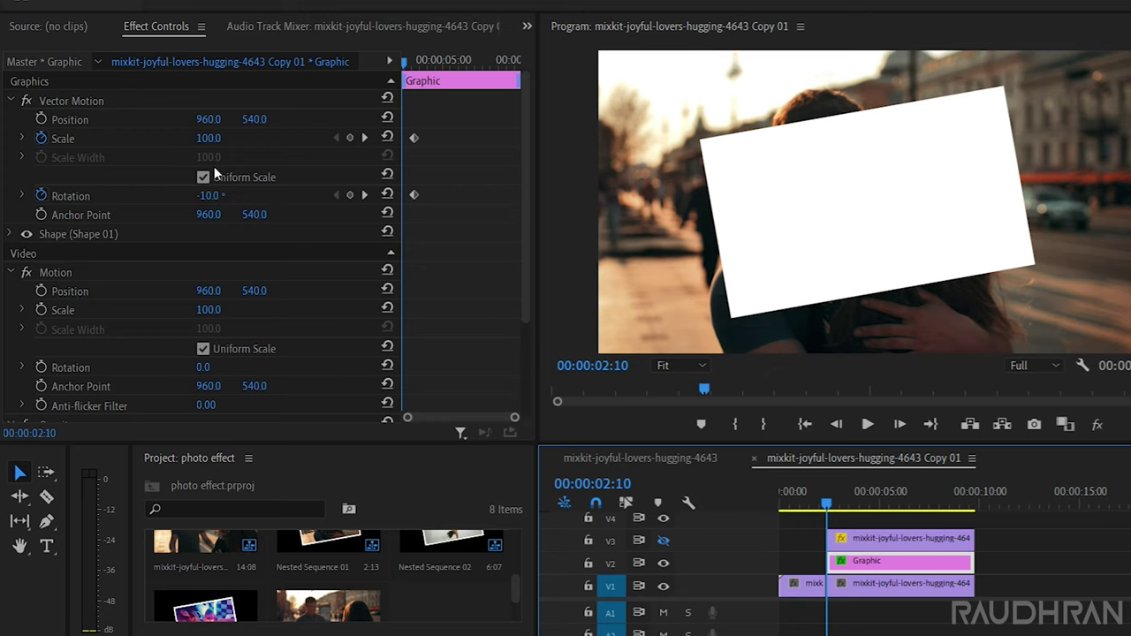
pyautogui.click(212, 195)
pyautogui.write('0')
pyautogui.press('Return')
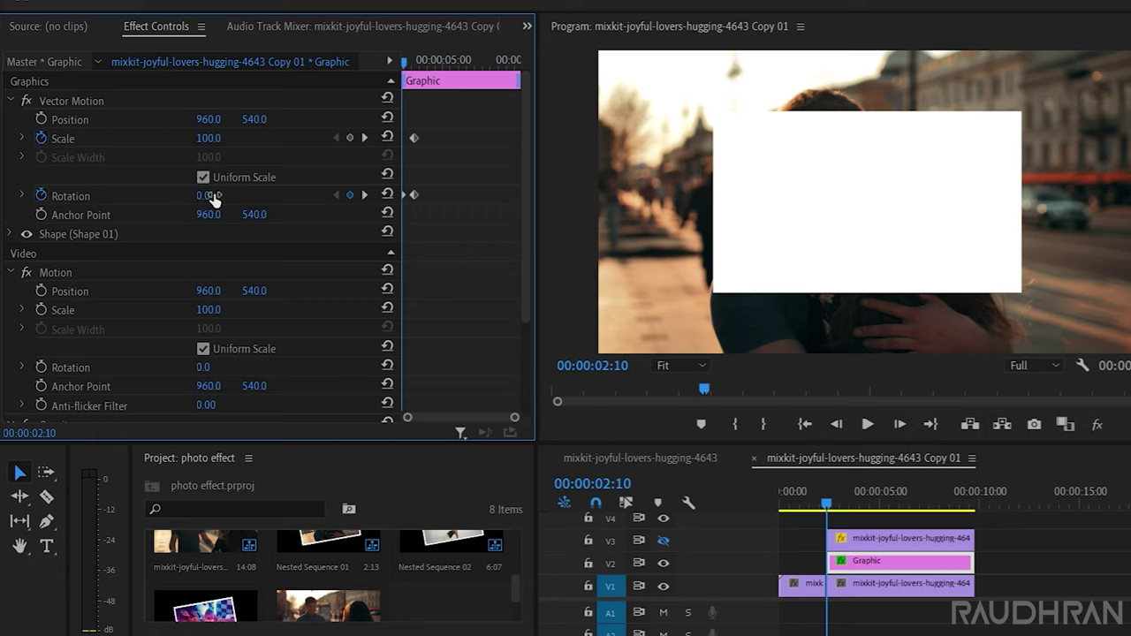
pyautogui.moveTo(205, 146); pyautogui.dragTo(272, 146)
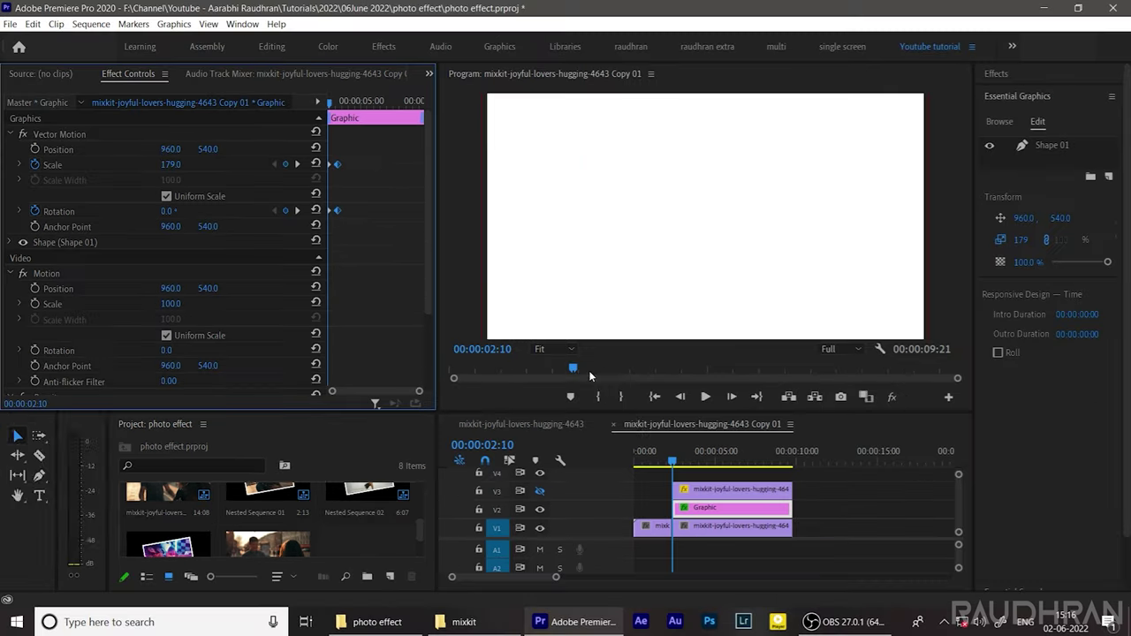
# - Show V3 again and play the photo-in animation to preview it
pyautogui.click(664, 540)
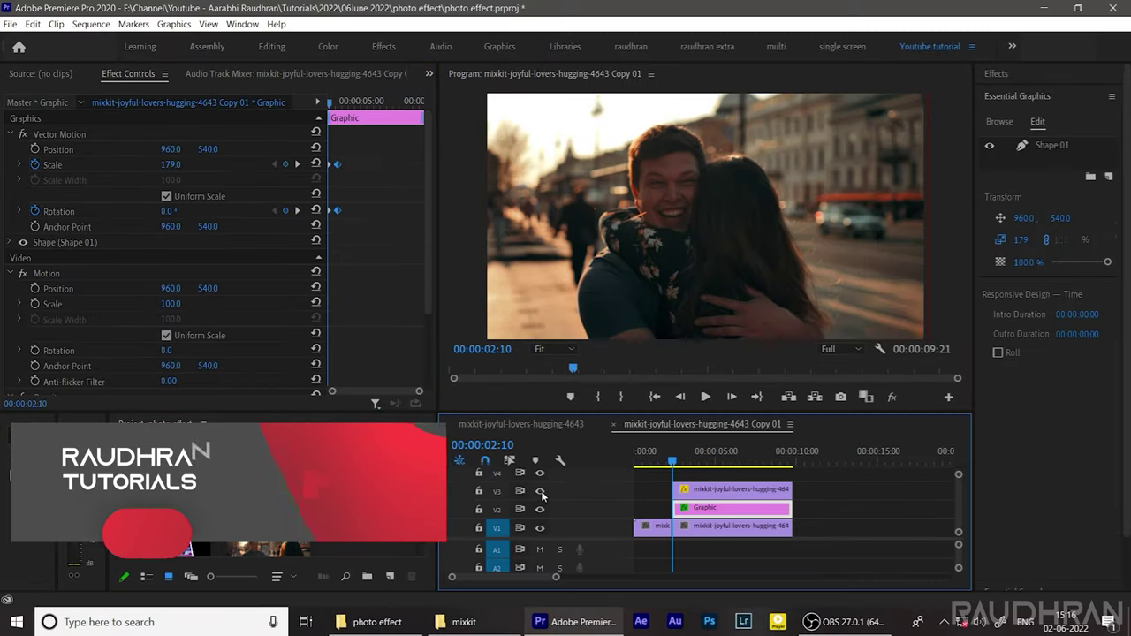
pyautogui.click(665, 460)
pyautogui.press('space')
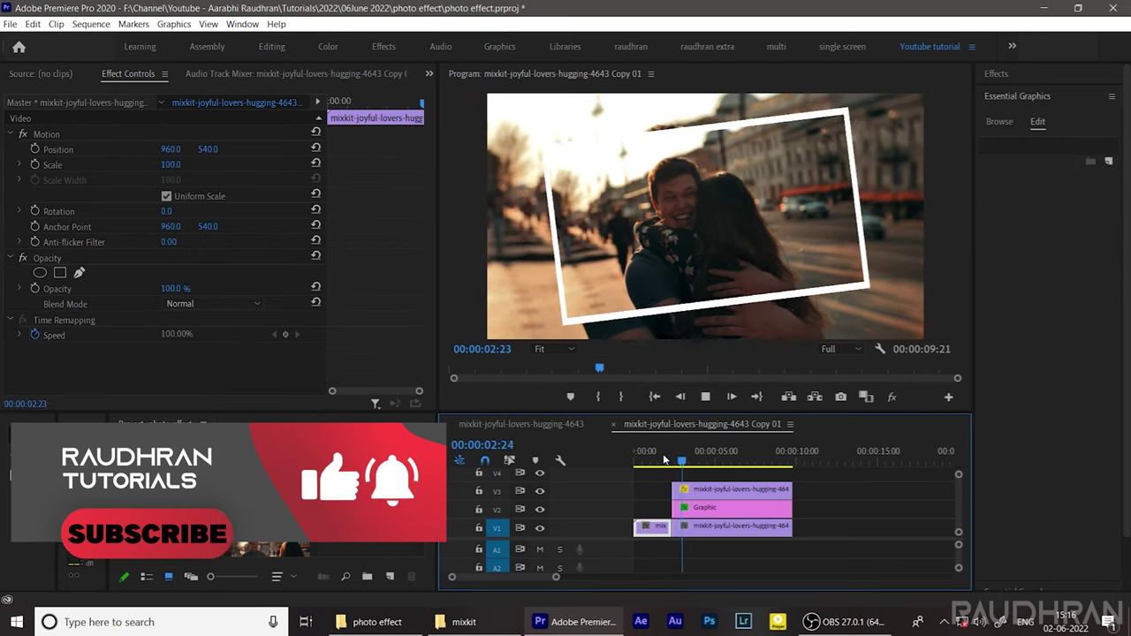
pyautogui.press('space')
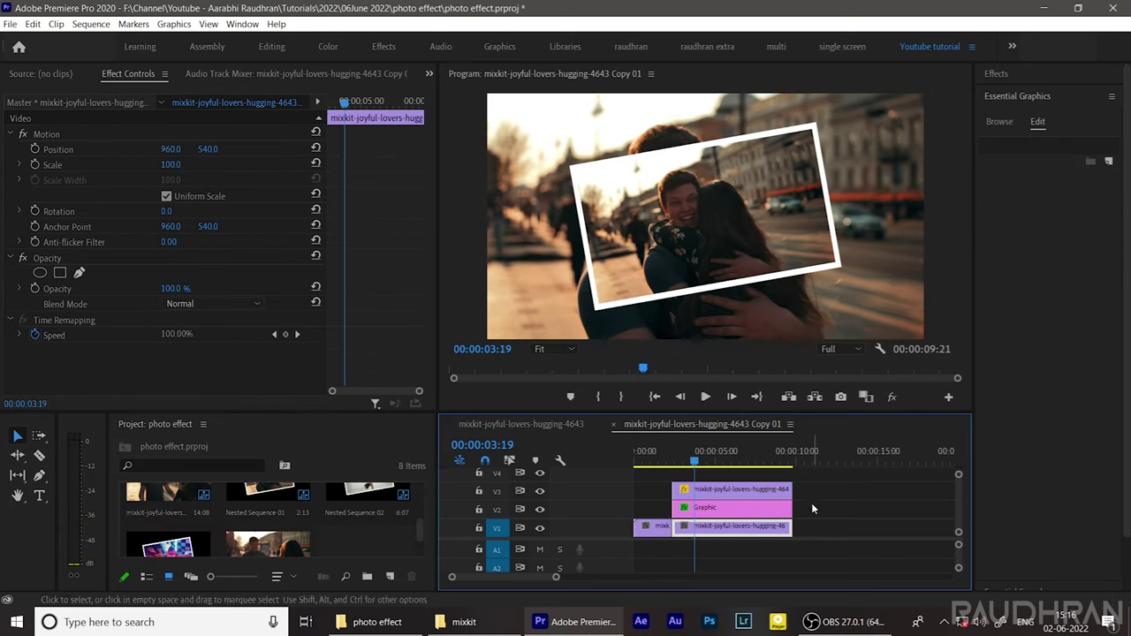
# - Select the V1 clip and hide tracks V2 and V3
pyautogui.moveTo(810, 481); pyautogui.dragTo(772, 533)
pyautogui.click(845, 508)
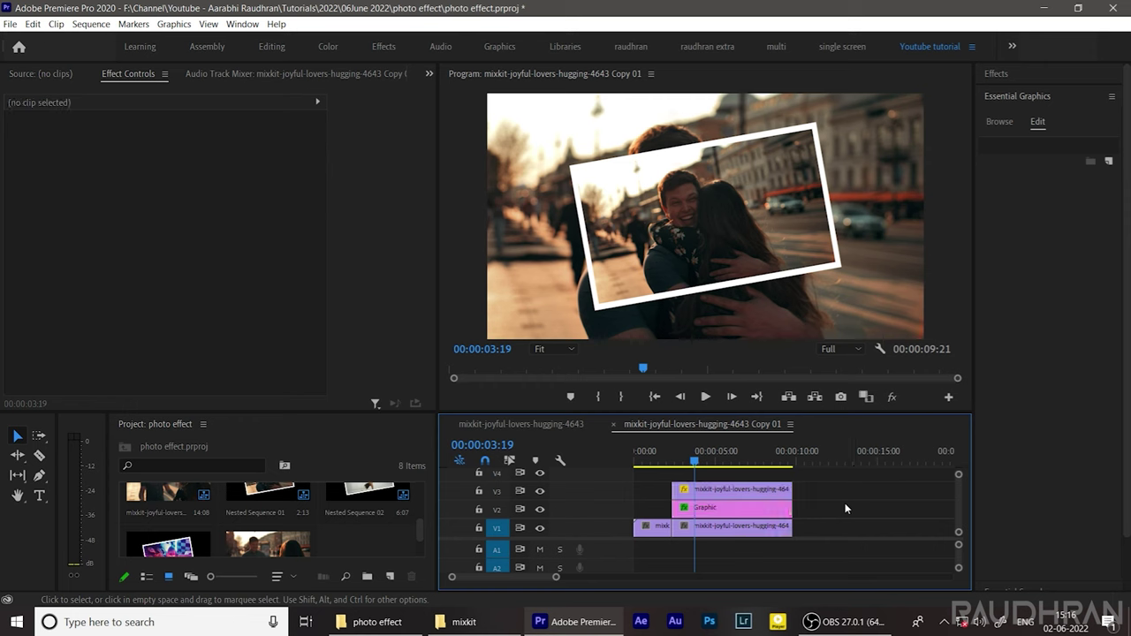
pyautogui.click(752, 530)
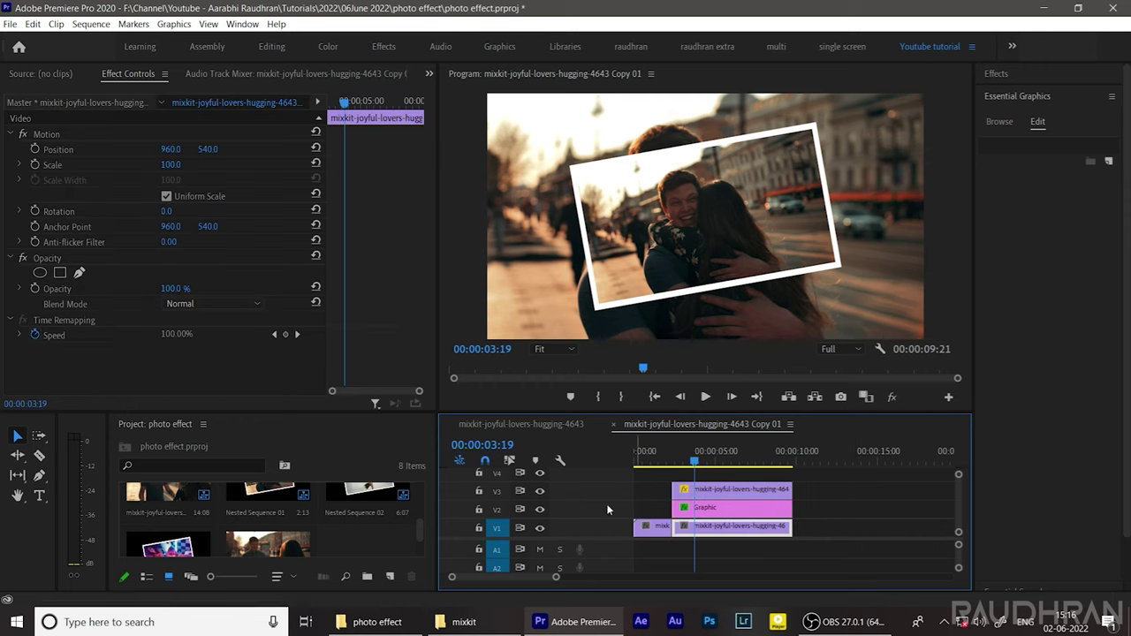
pyautogui.click(540, 510)
pyautogui.click(540, 491)
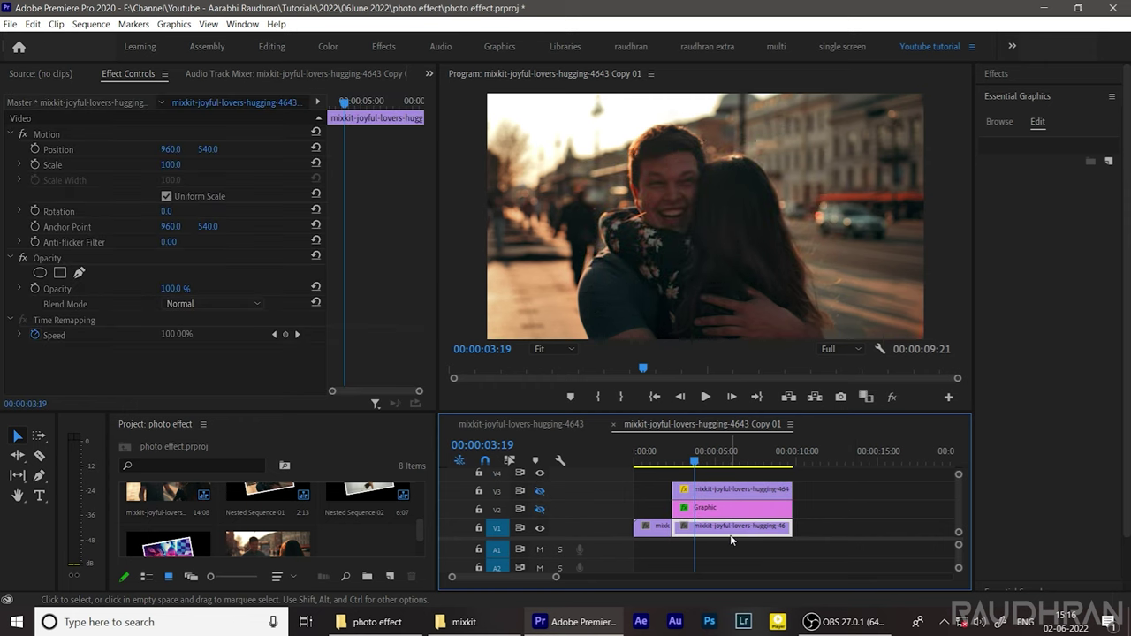
# - Apply Gaussian Blur to the V1 clip with Blurriness 30 and Repeat Edge Pixels on
pyautogui.click(1039, 71)
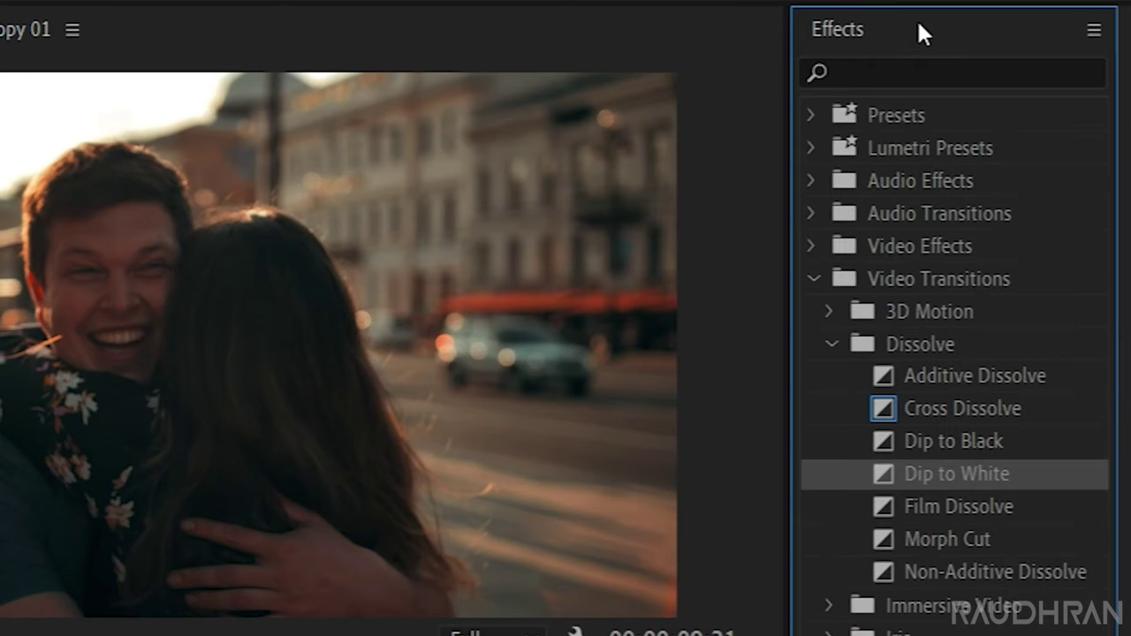
pyautogui.click(892, 71)
pyautogui.write('gaussian')
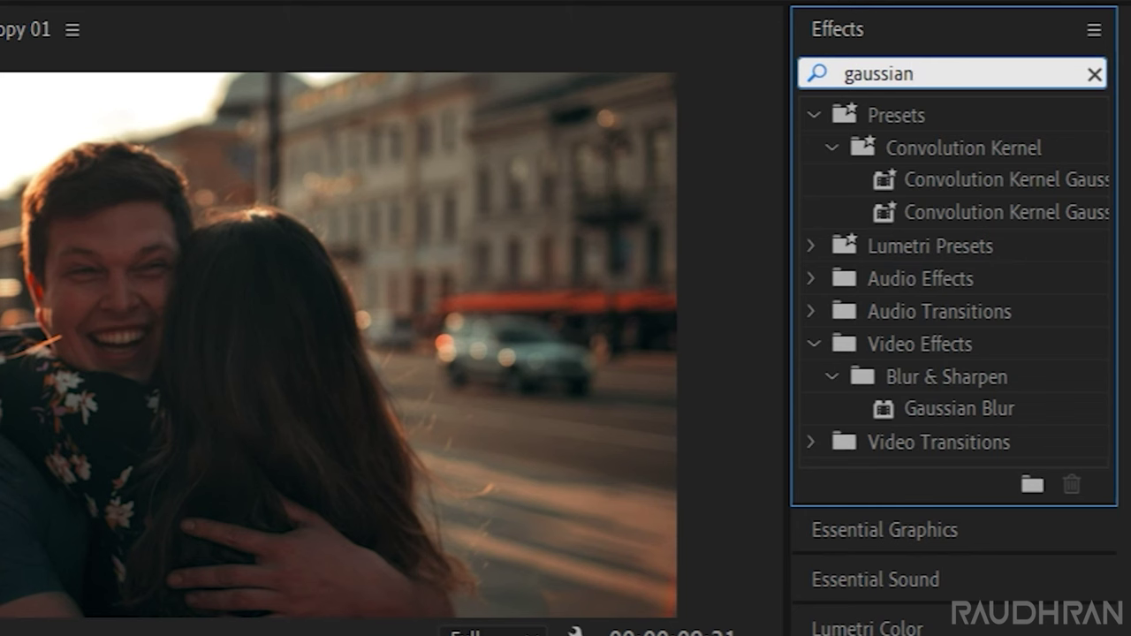
pyautogui.click(977, 408)
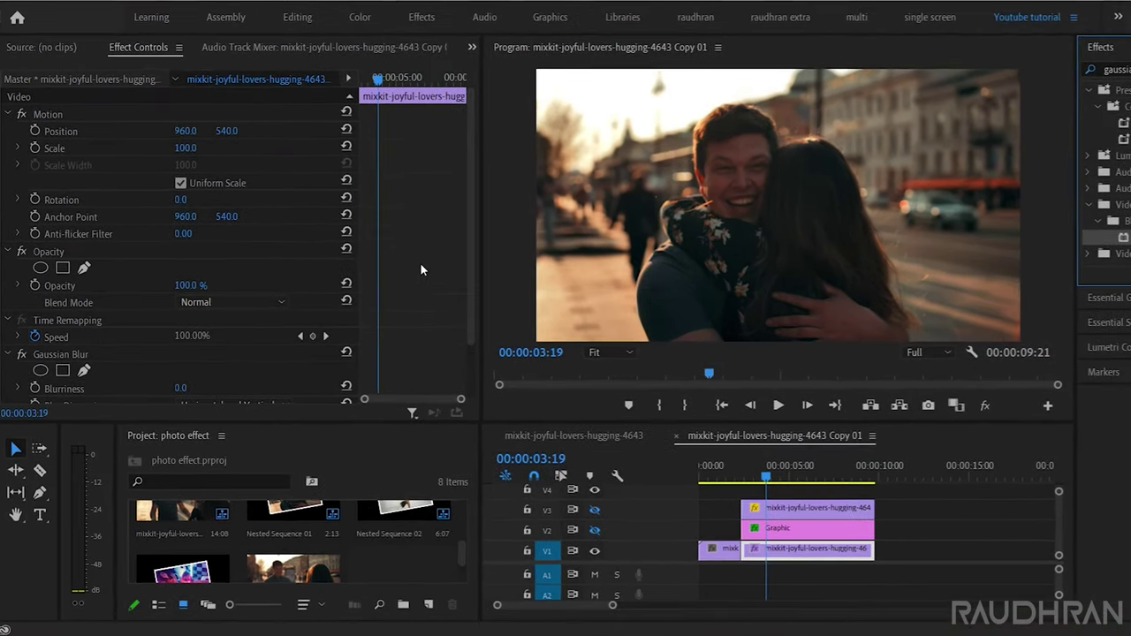
pyautogui.scroll(-2, 394, 265)
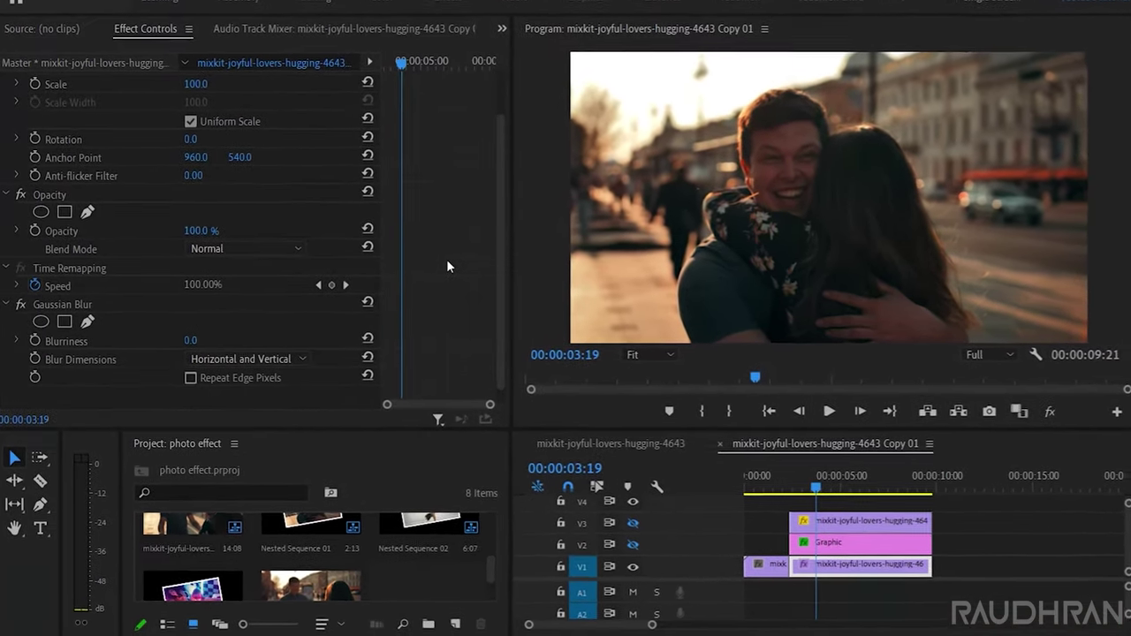
pyautogui.click(179, 319)
pyautogui.click(205, 325)
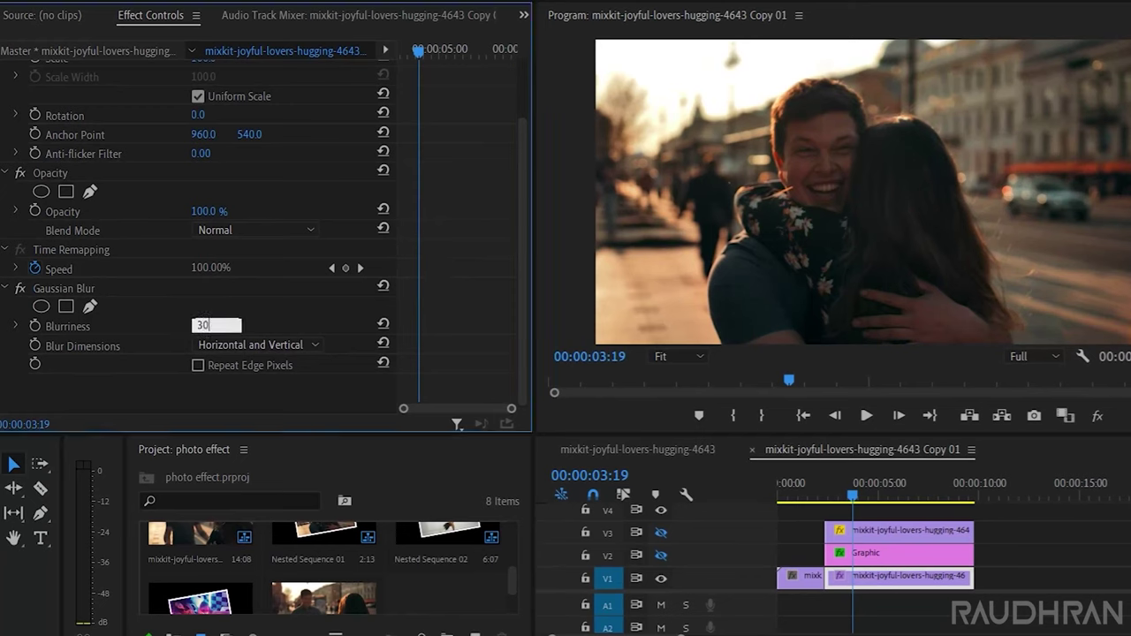
pyautogui.press('Return')
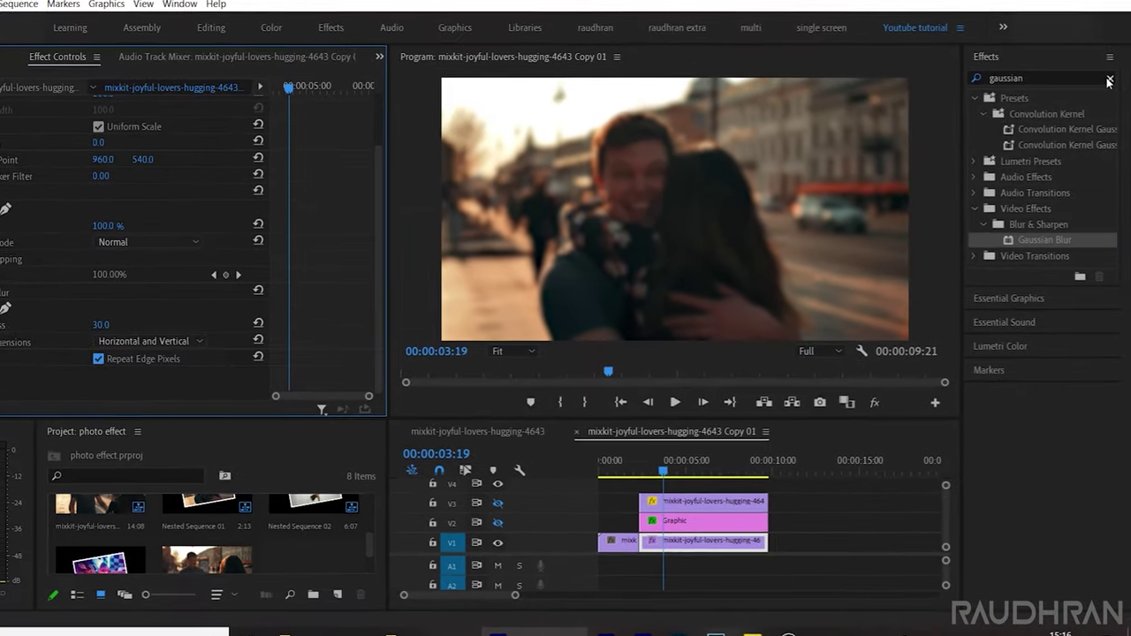
pyautogui.click(1112, 94)
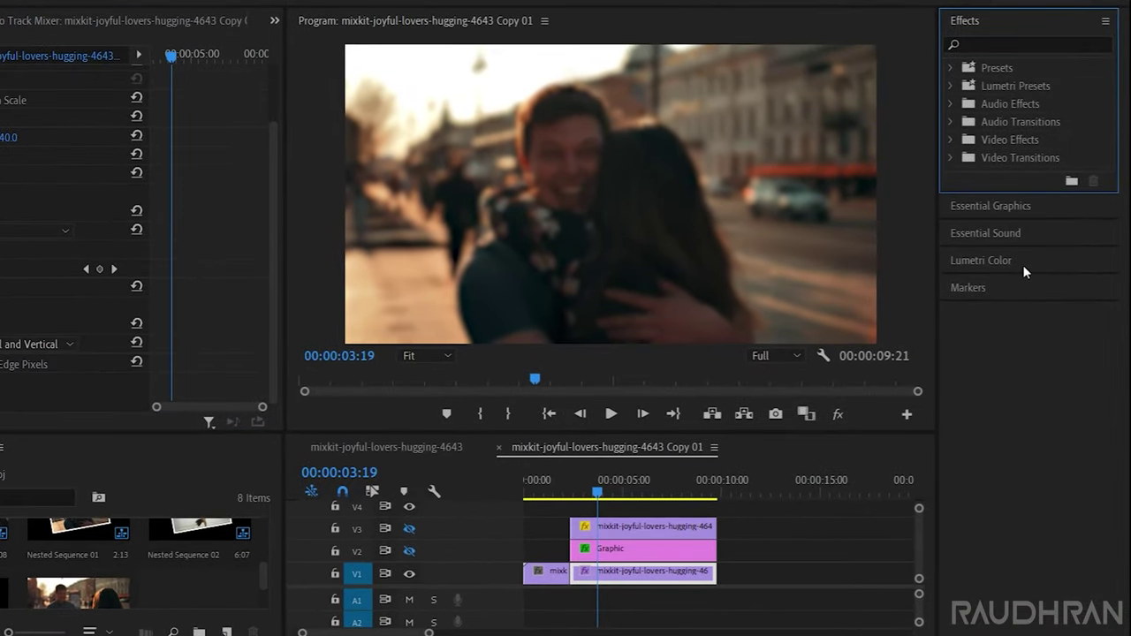
# - Set Lumetri Basic Correction Saturation to 0 to make the background black and white
pyautogui.click(981, 260)
pyautogui.click(987, 187)
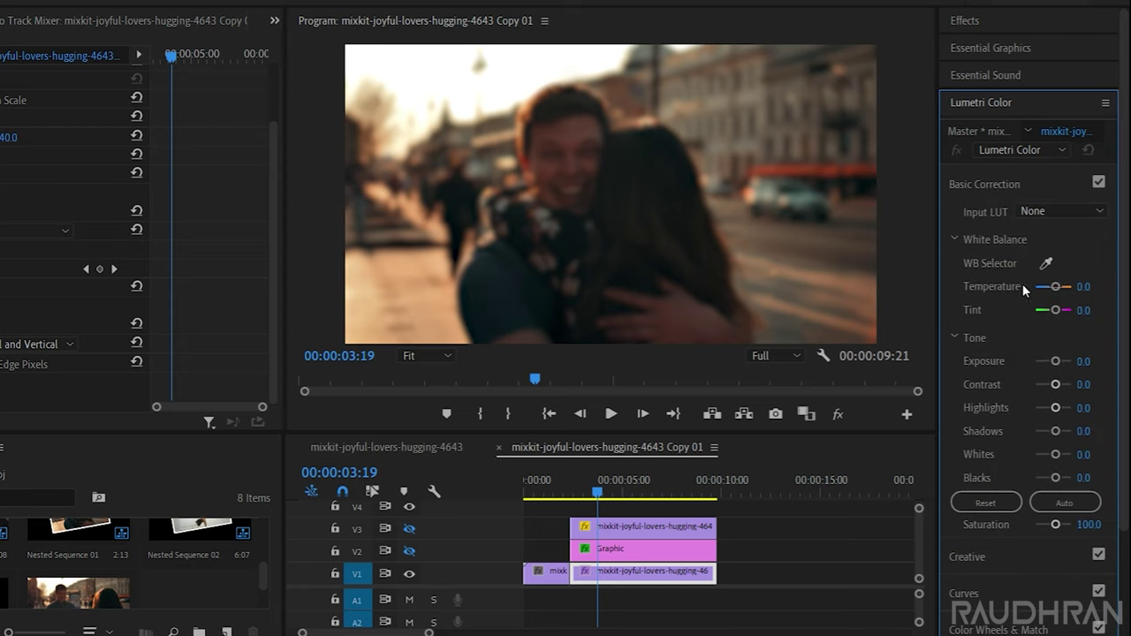
pyautogui.moveTo(1056, 525); pyautogui.dragTo(1022, 541)
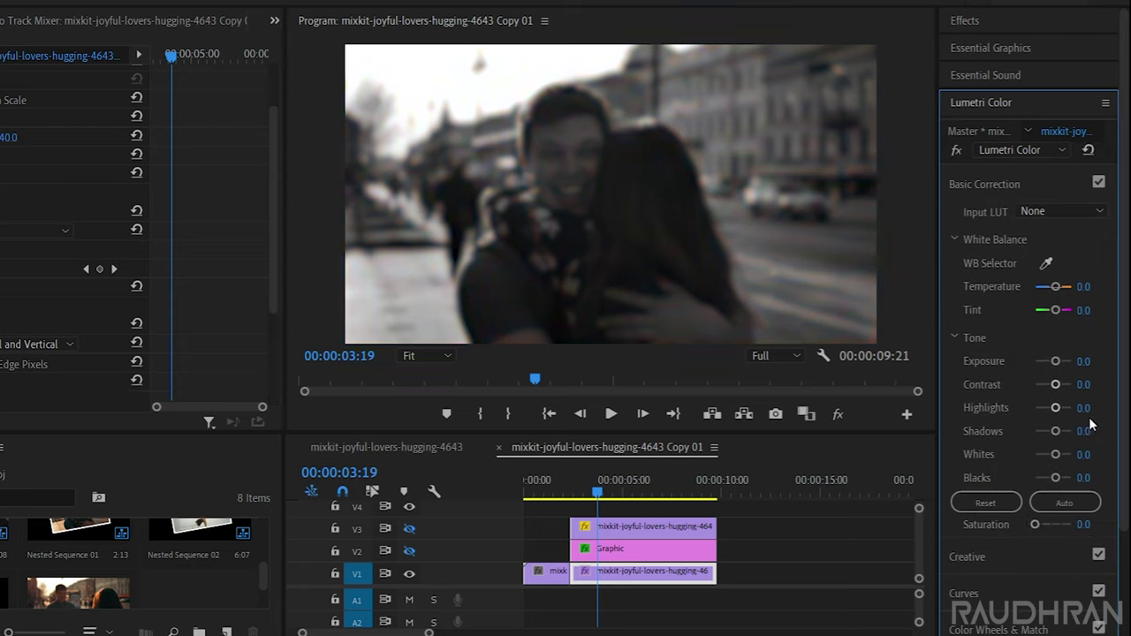
pyautogui.click(999, 182)
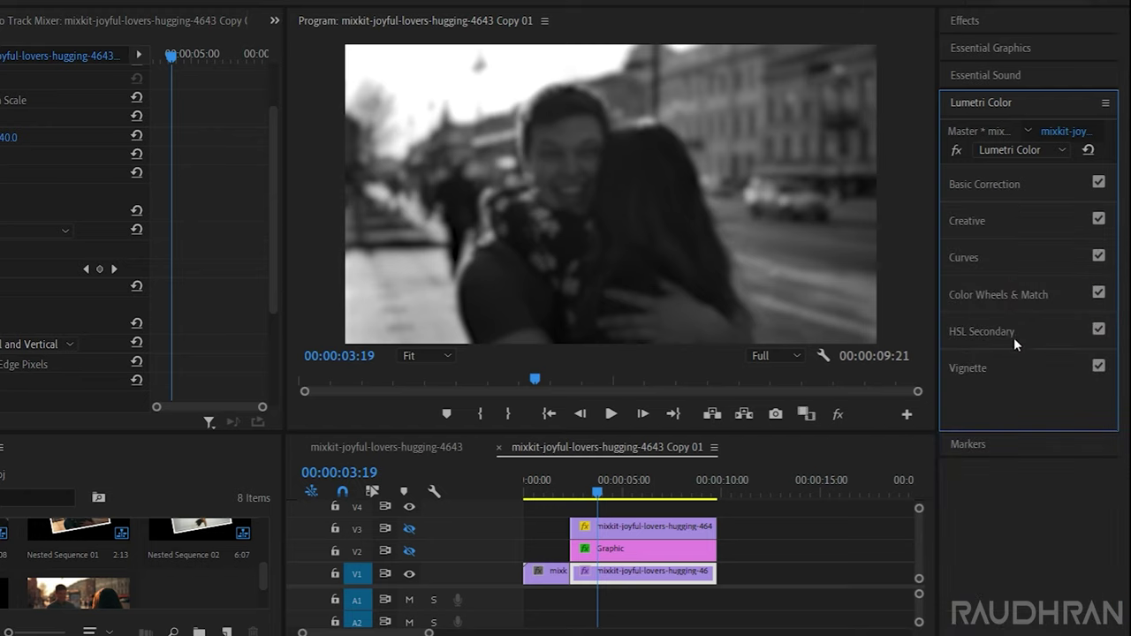
# - Add a Lumetri vignette with Amount -3.0, then show V3 again
pyautogui.click(1006, 370)
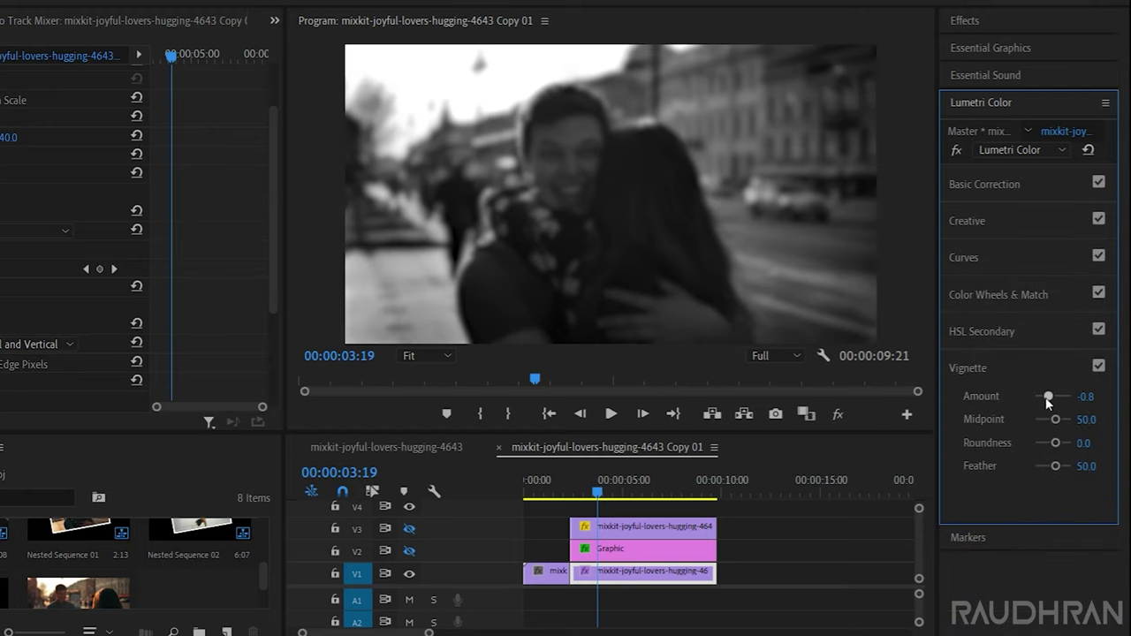
pyautogui.moveTo(1048, 402); pyautogui.dragTo(1051, 468)
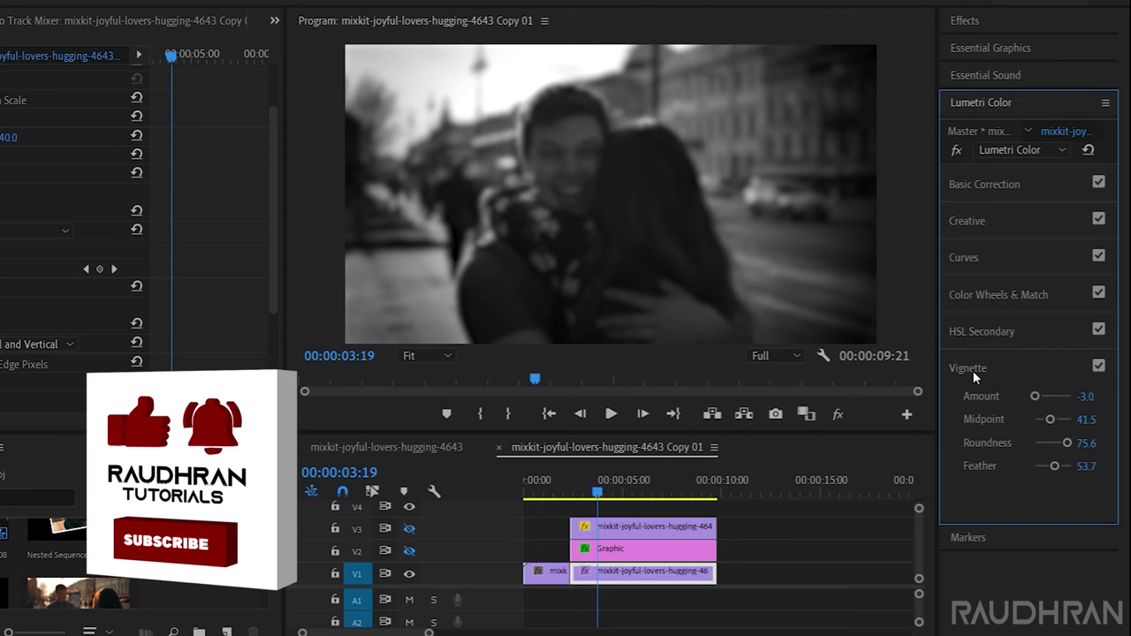
pyautogui.click(1099, 365)
pyautogui.click(1099, 365)
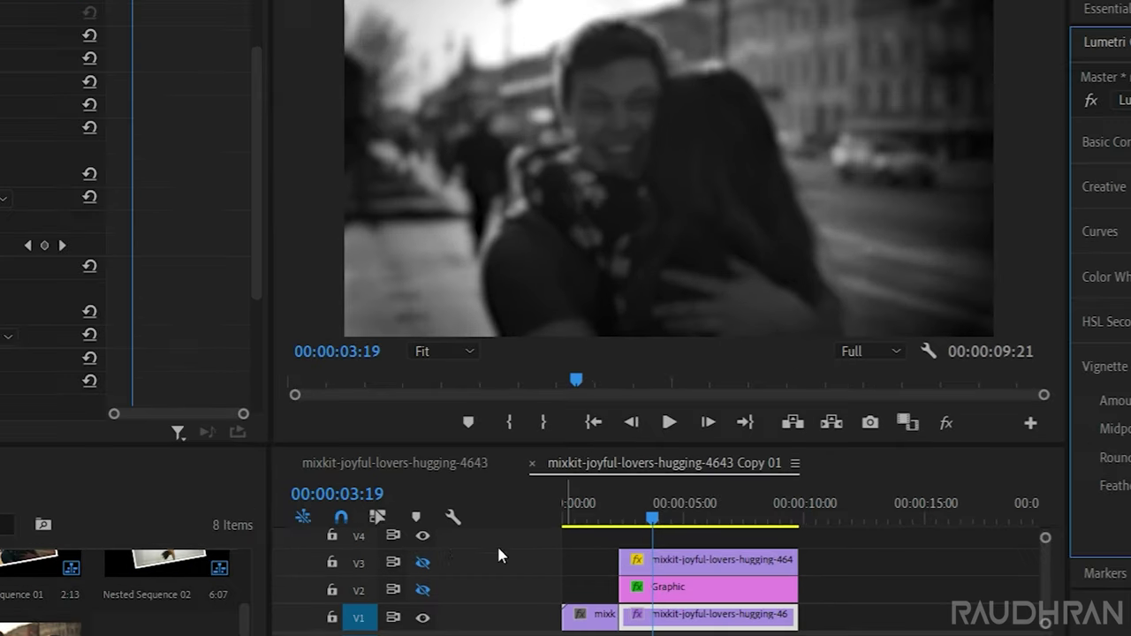
pyautogui.click(422, 563)
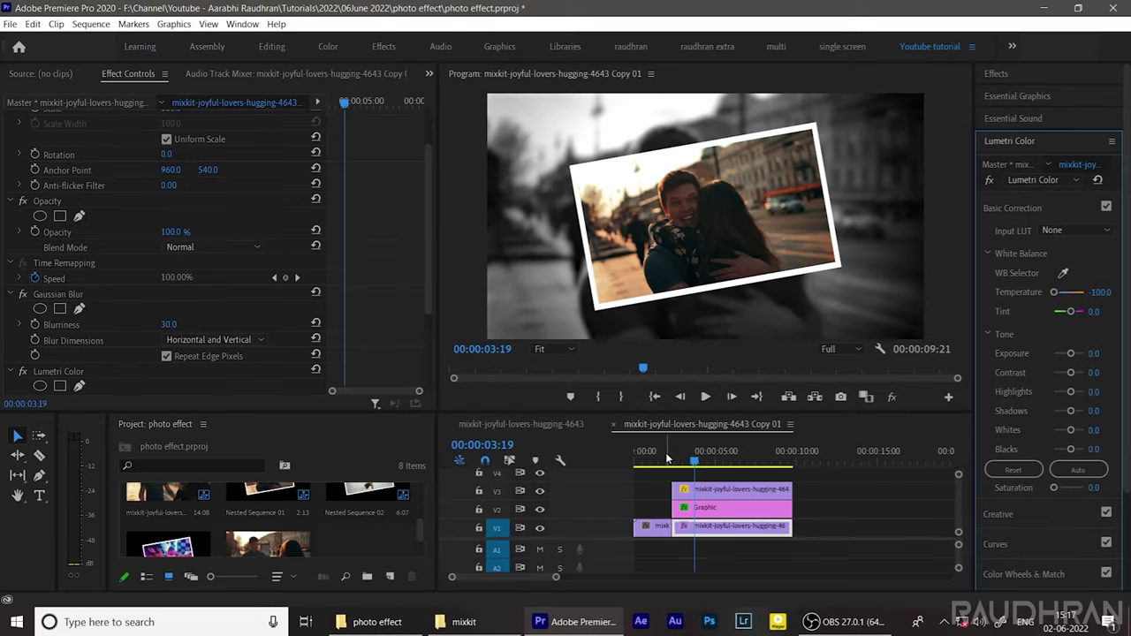
# - Play back the freeze into the framed photo, then expand Video Transitions in Effects
pyautogui.click(667, 457)
pyautogui.press('space')
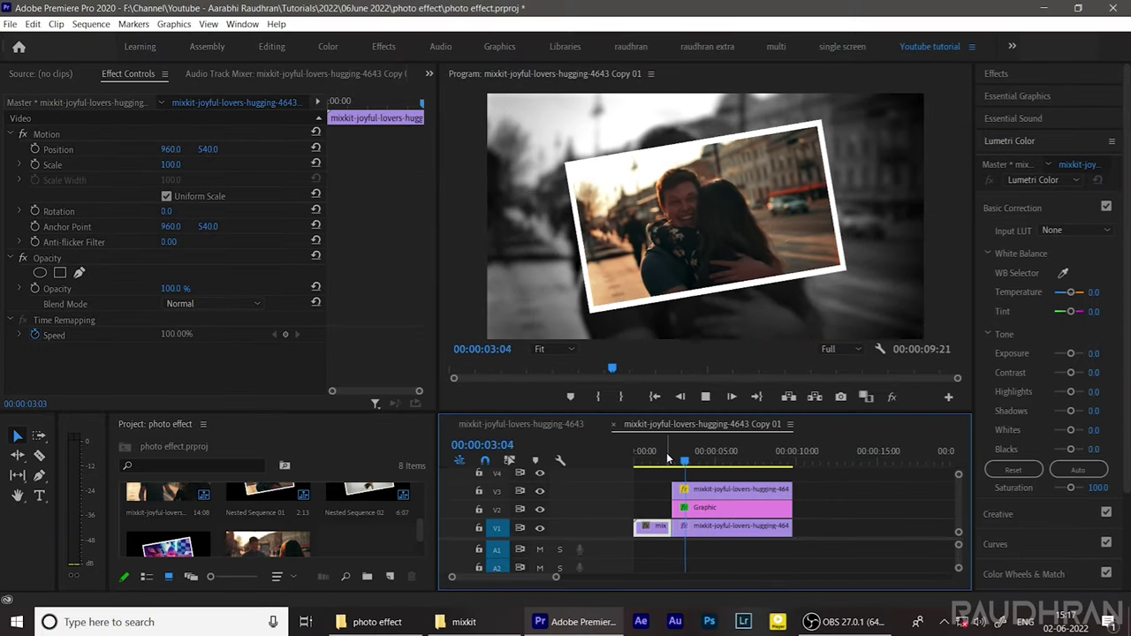
pyautogui.click(734, 527)
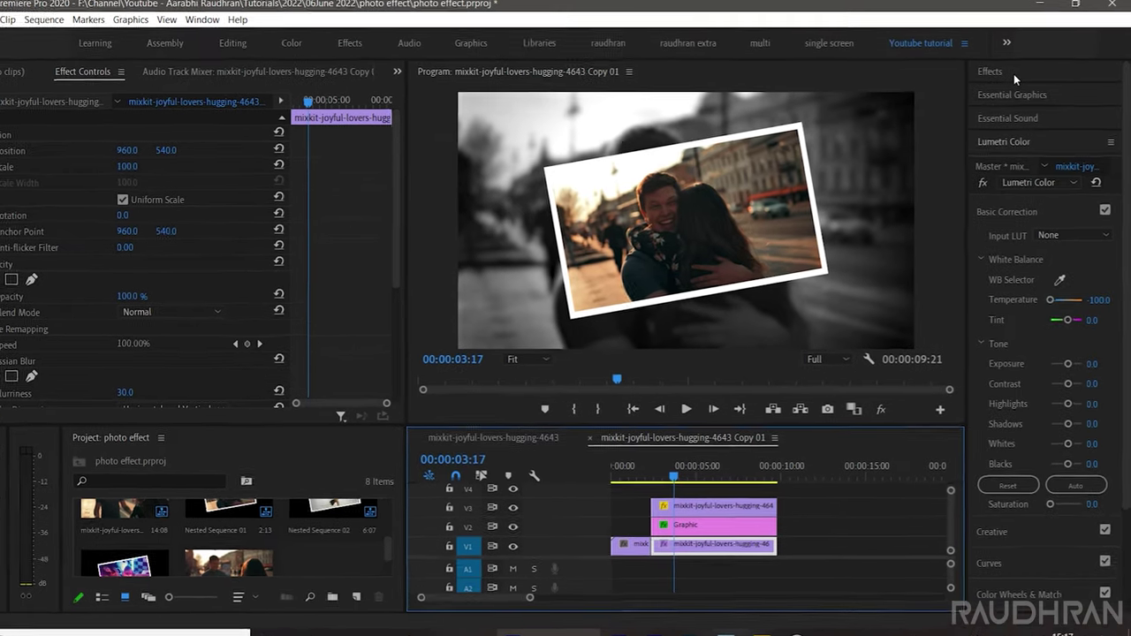
pyautogui.click(1013, 74)
pyautogui.click(1015, 189)
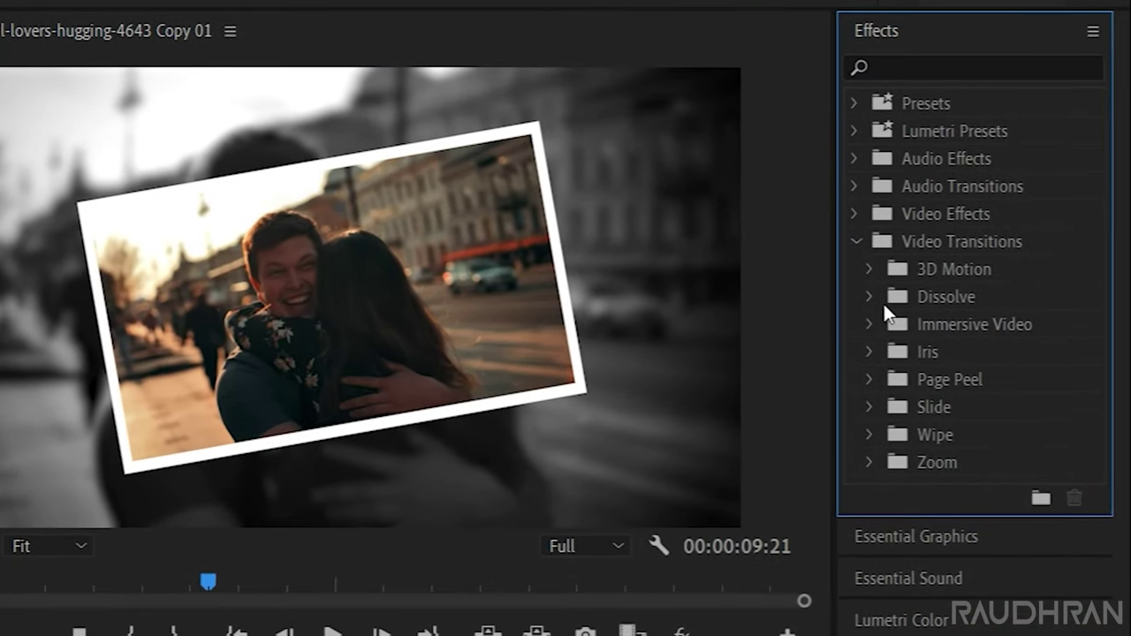
# - Place Dip to White from Dissolve on the V1 cut, duration 00:00:00:11
pyautogui.click(872, 297)
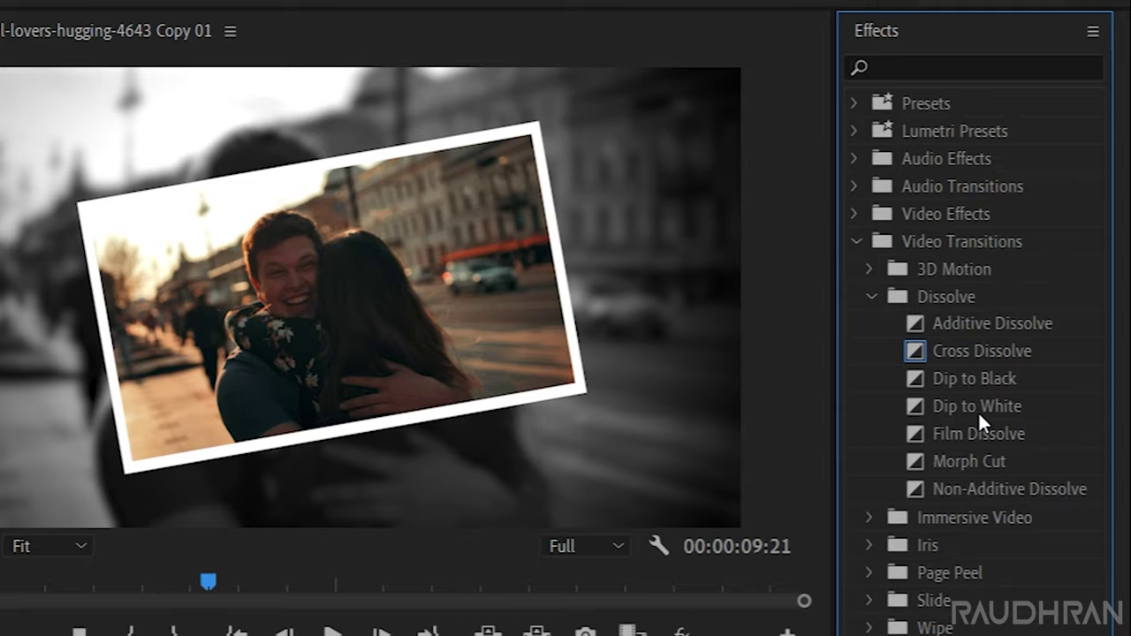
pyautogui.moveTo(979, 407); pyautogui.dragTo(568, 591)
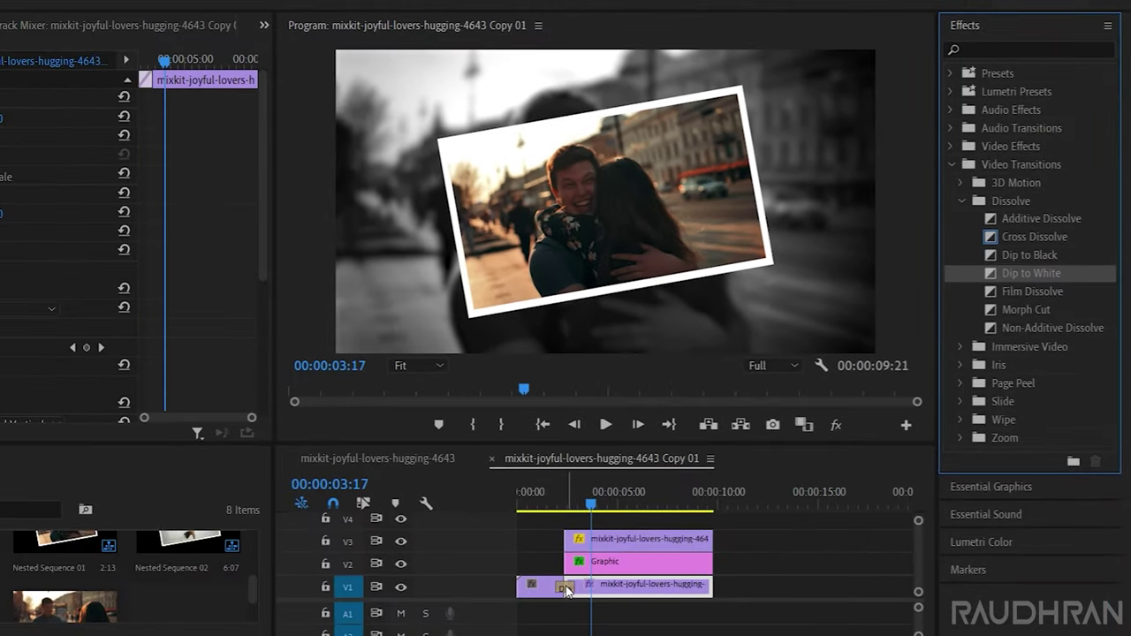
pyautogui.click(567, 589)
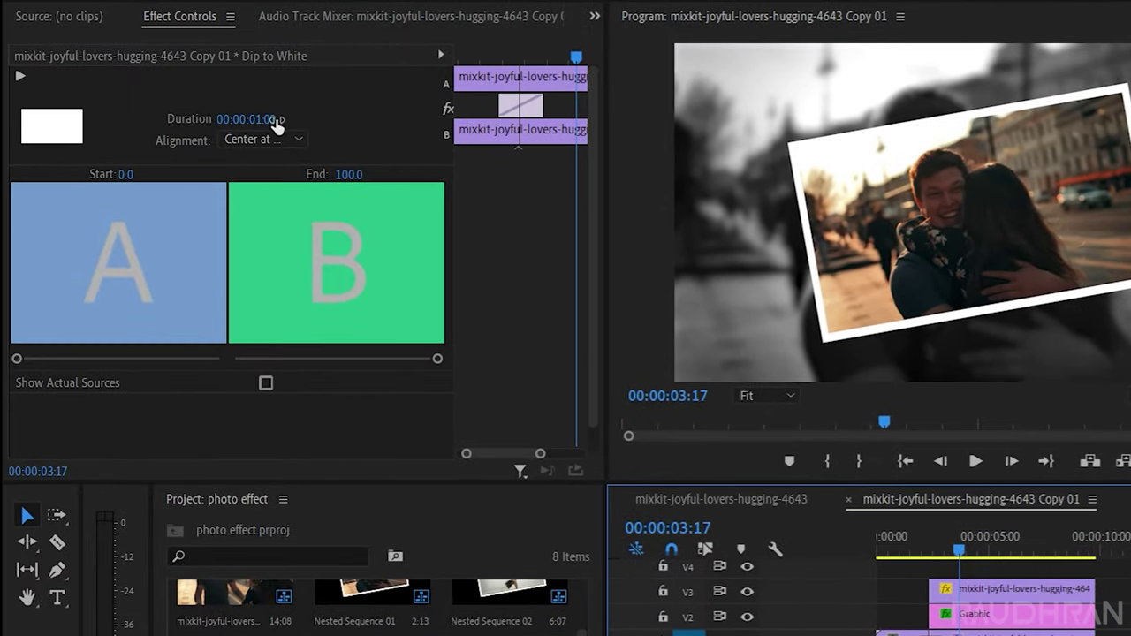
pyautogui.click(275, 119)
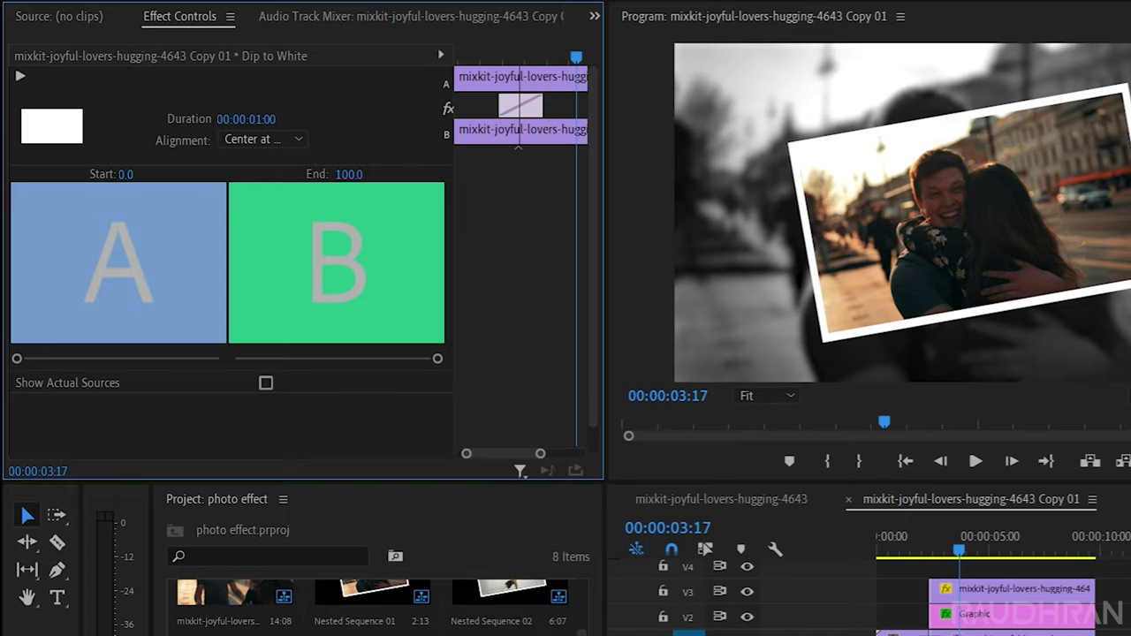
pyautogui.moveTo(275, 120); pyautogui.dragTo(261, 119)
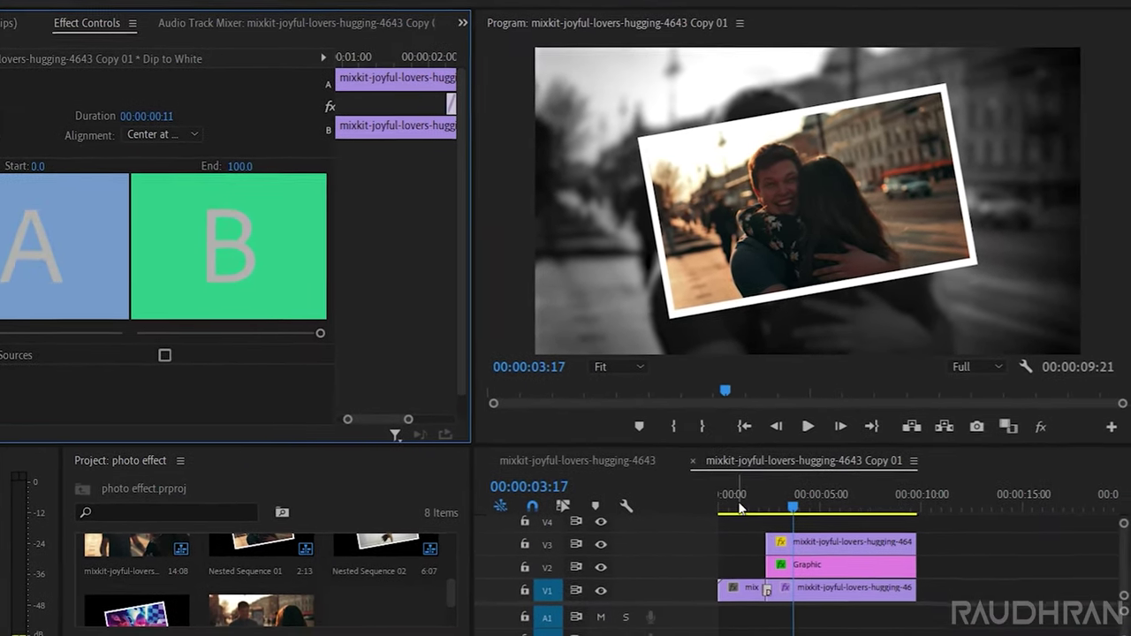
pyautogui.click(743, 506)
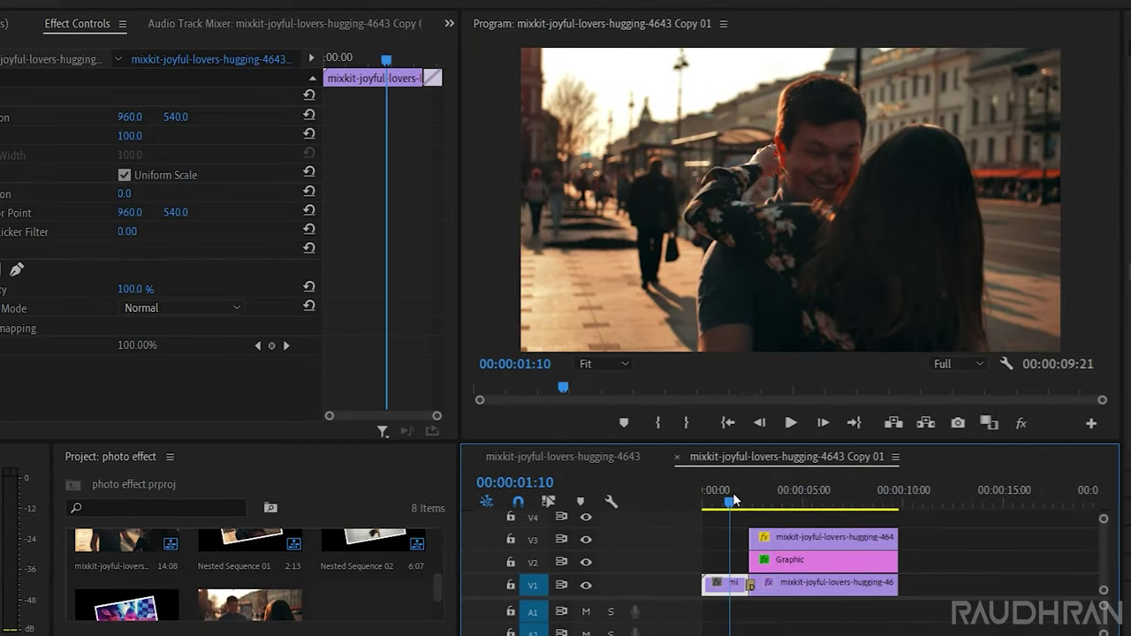
pyautogui.moveTo(734, 501); pyautogui.dragTo(721, 502)
pyautogui.press('space')
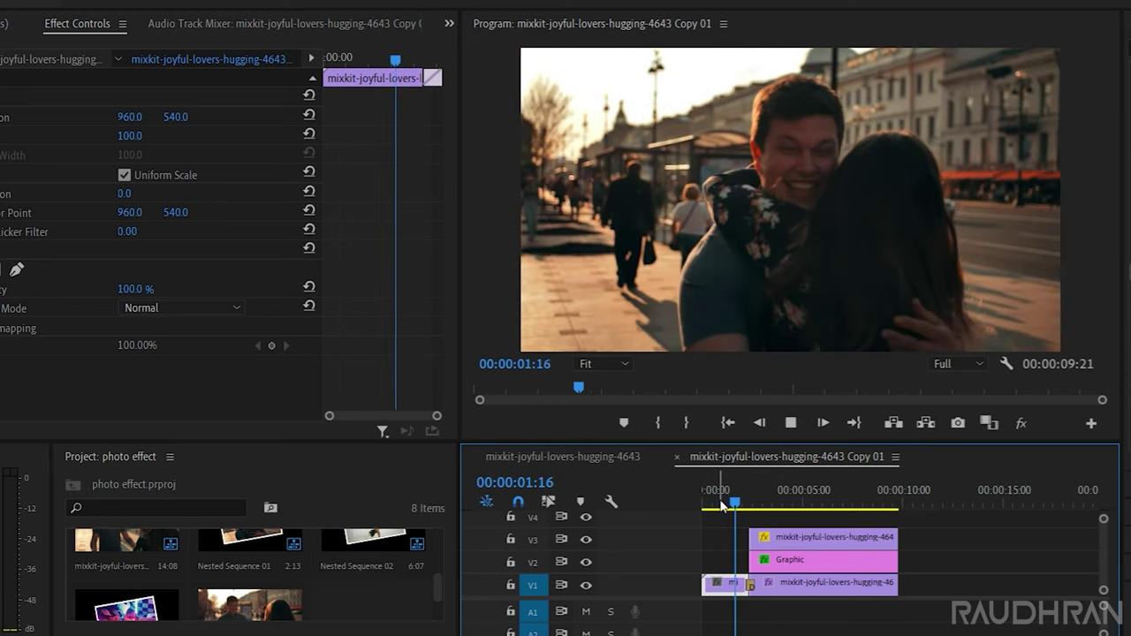